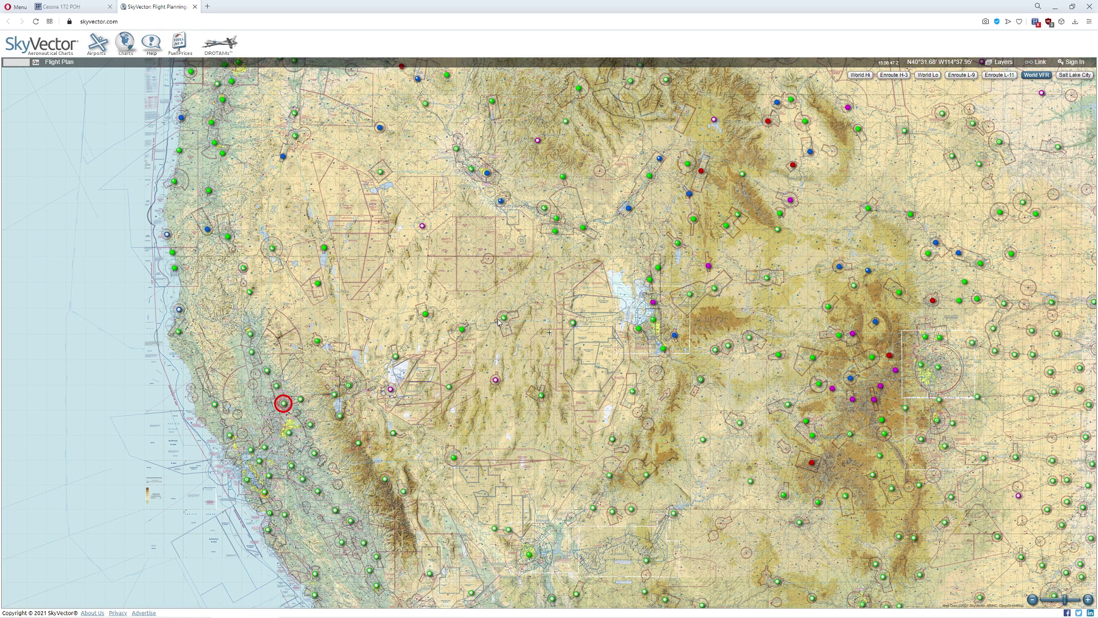
Step: Zoom the sectional to Brigham City, show E Northrop Grumman details, then pan west to Jackpot/Hayden
scroll(737, 264, up, 1)
drag(839, 150, 669, 292)
scroll(644, 319, up, 2)
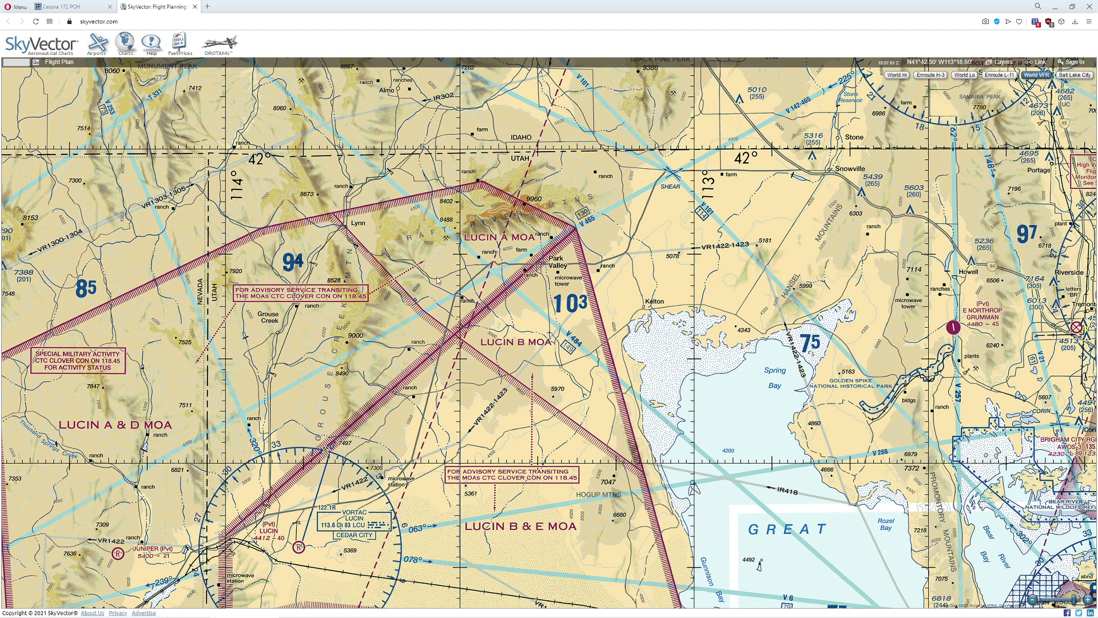
drag(957, 302, 460, 291)
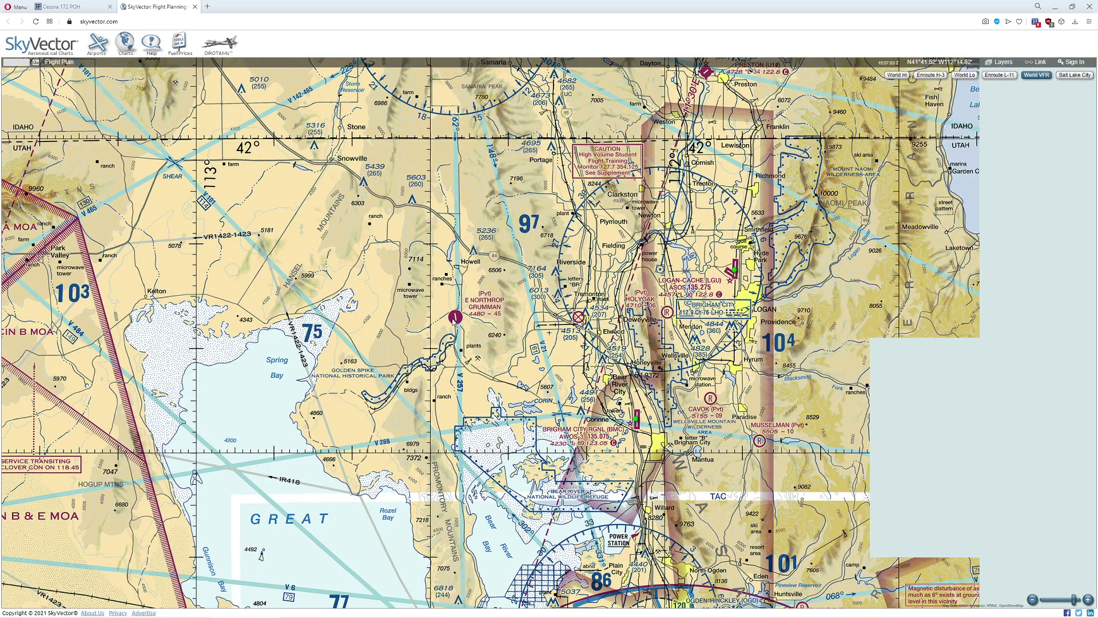
click(457, 322)
drag(424, 323, 1062, 332)
drag(252, 262, 547, 253)
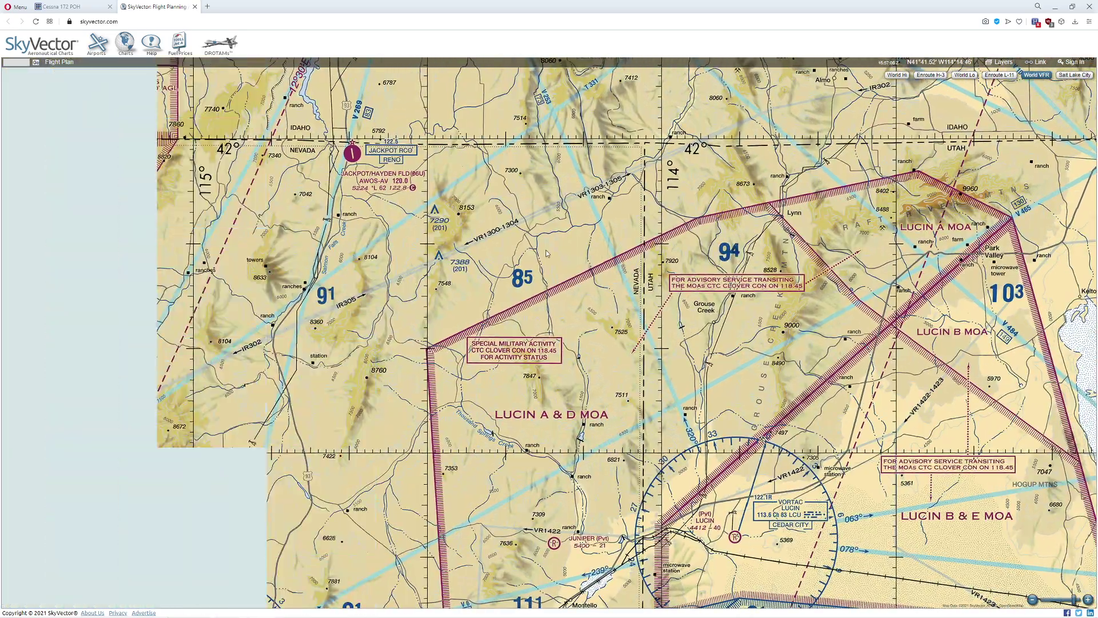
Step: Plan a route from Jackpot/Hayden to E Northrop Grumman (about 100 nm, 268°) and zoom out to frame it
click(353, 153)
click(364, 166)
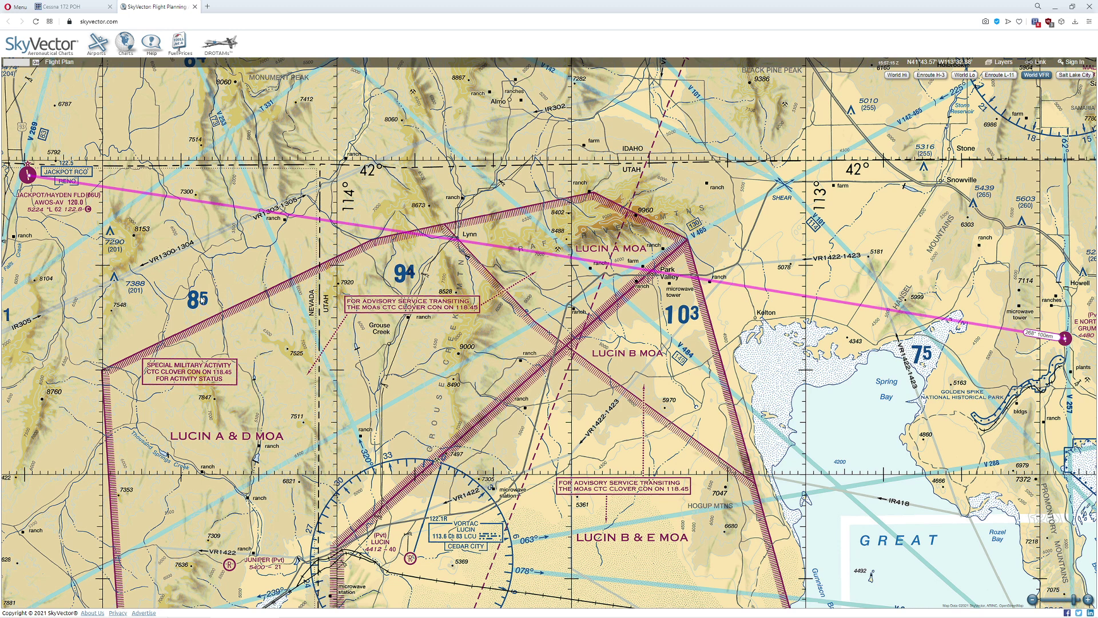
drag(520, 303, 498, 318)
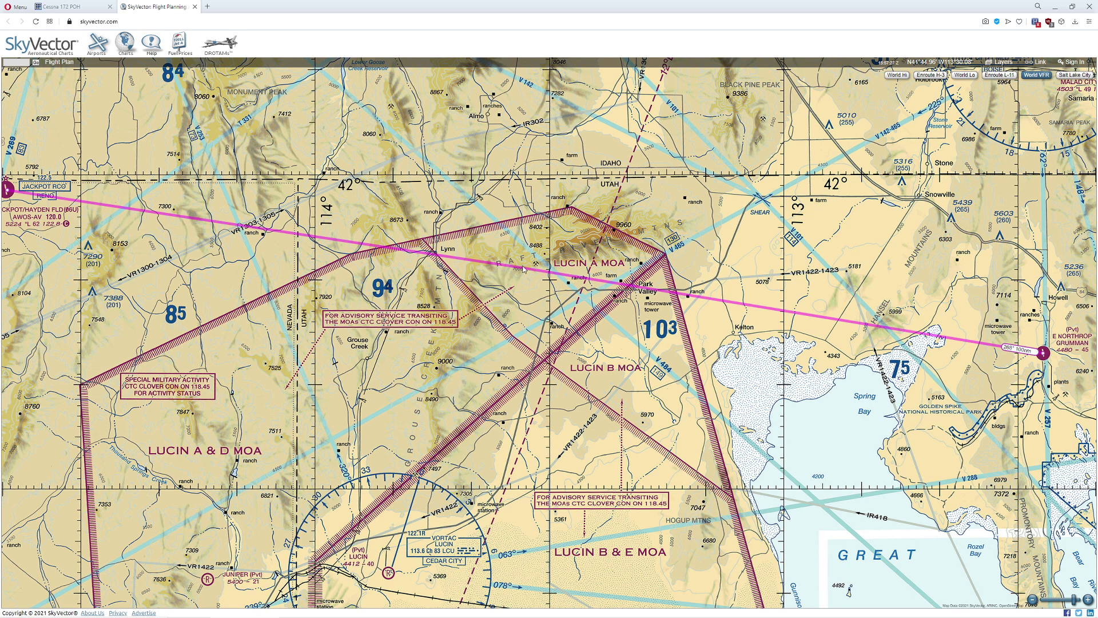
scroll(523, 264, down, 1)
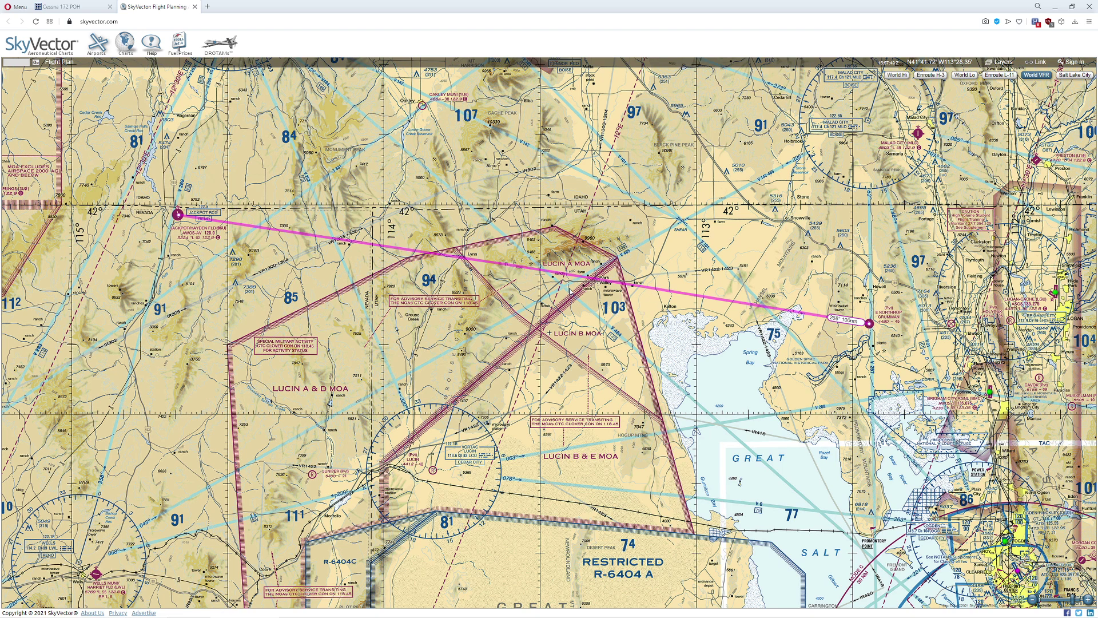
drag(571, 234, 502, 262)
scroll(497, 255, down, 1)
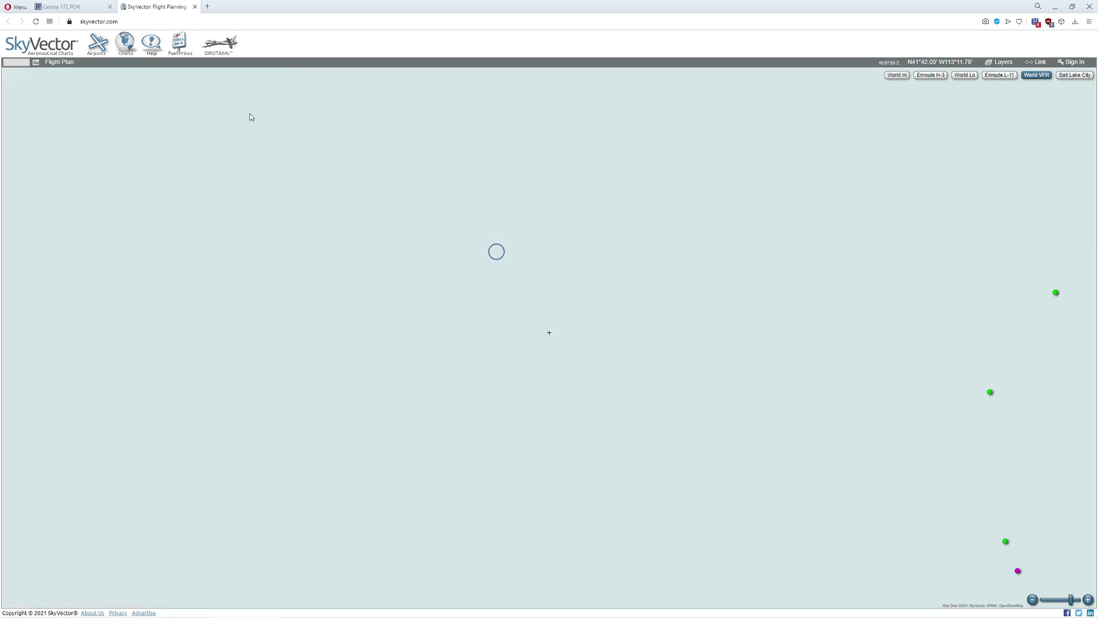
Step: Start a new flight plan from KPVD to KPOU and frame the 110.6 nm, 262° route
click(71, 64)
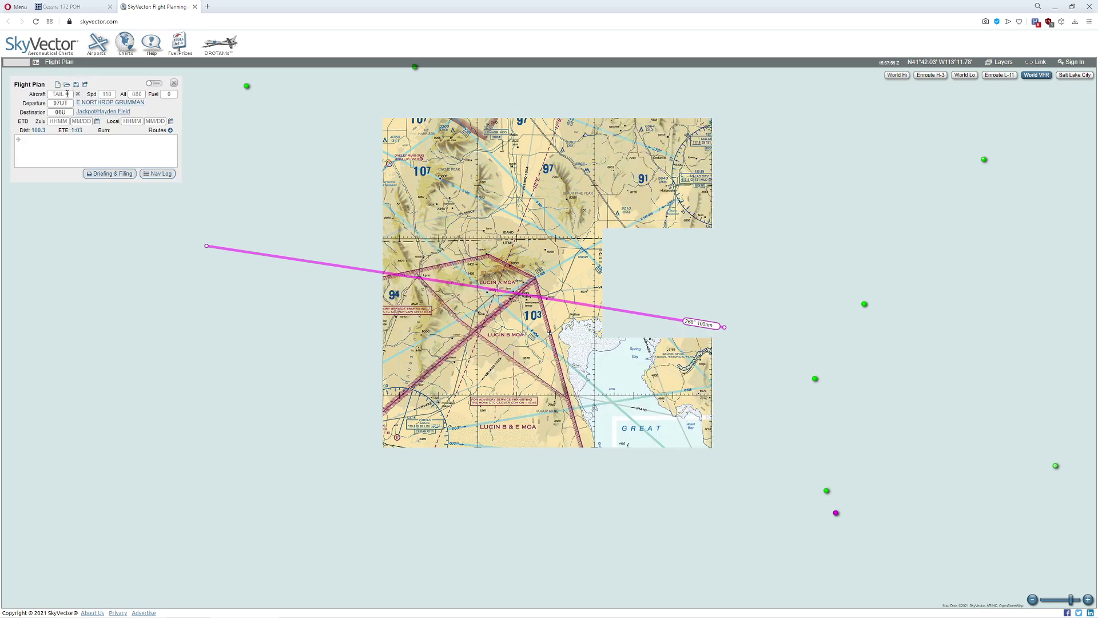
click(58, 85)
click(66, 104)
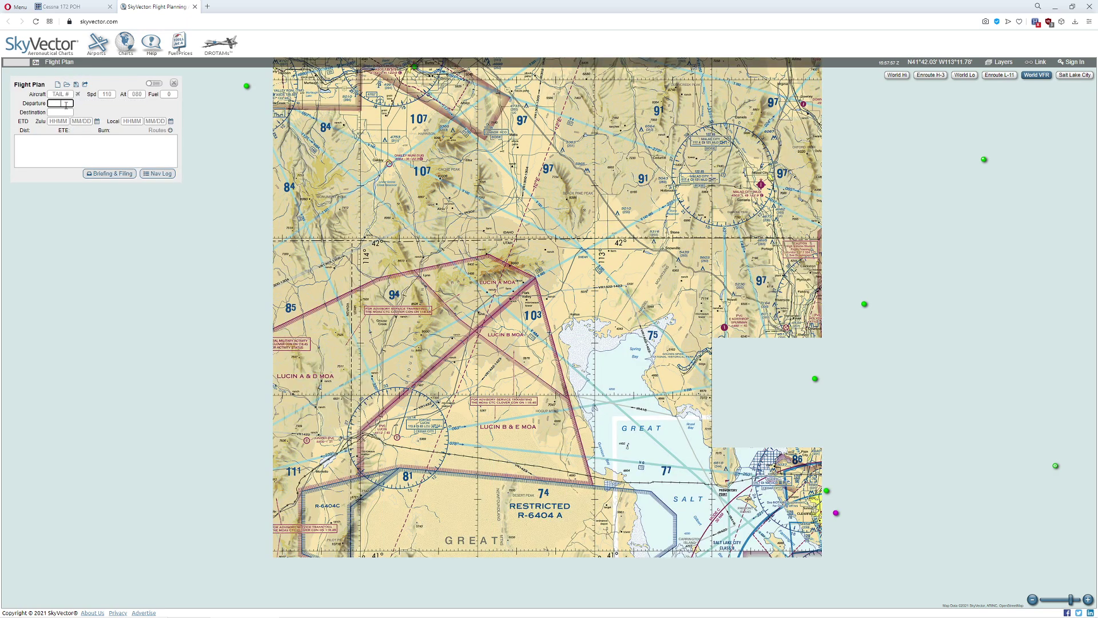
text(KPVD)
key(Tab)
text(KPOU)
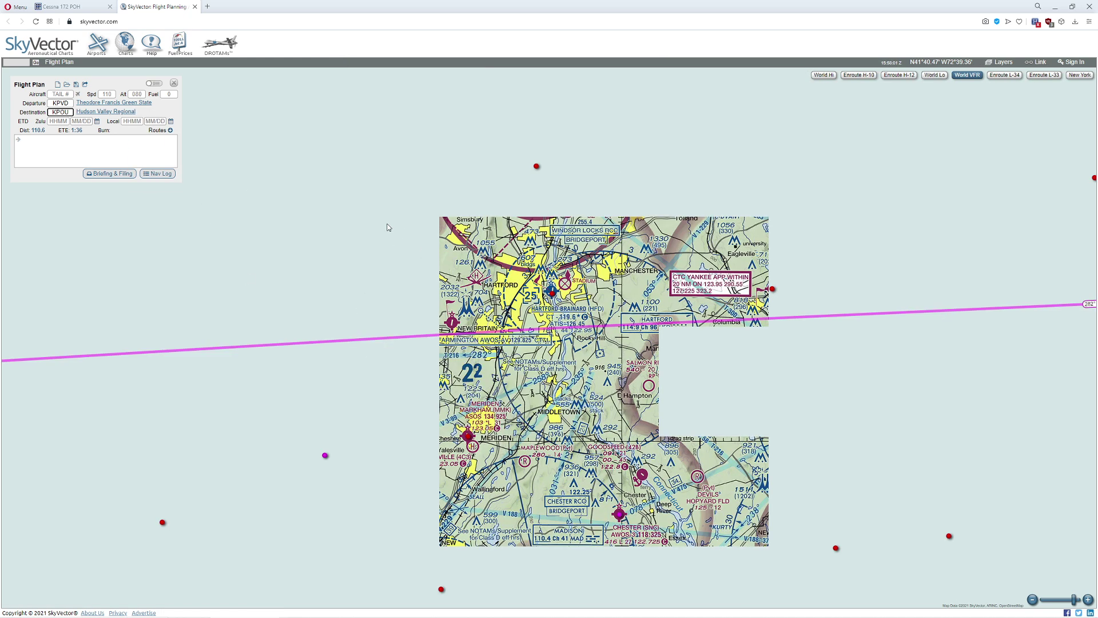
scroll(399, 226, down, 1)
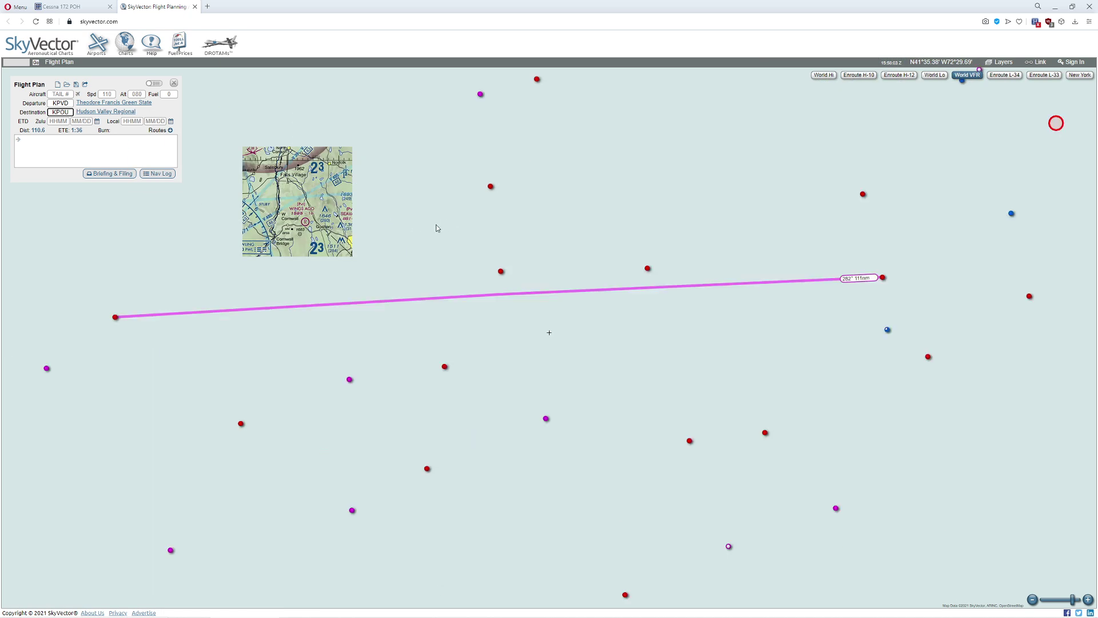
drag(436, 226, 496, 273)
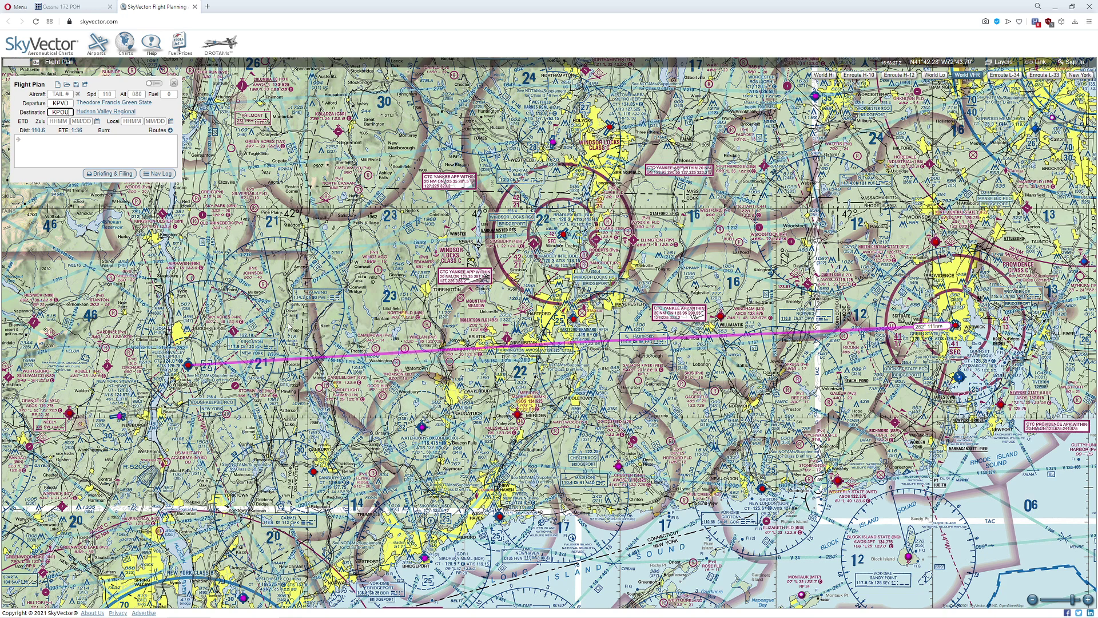
click(69, 112)
mouse_move(583, 312)
mouse_move(549, 332)
drag(549, 332, 573, 328)
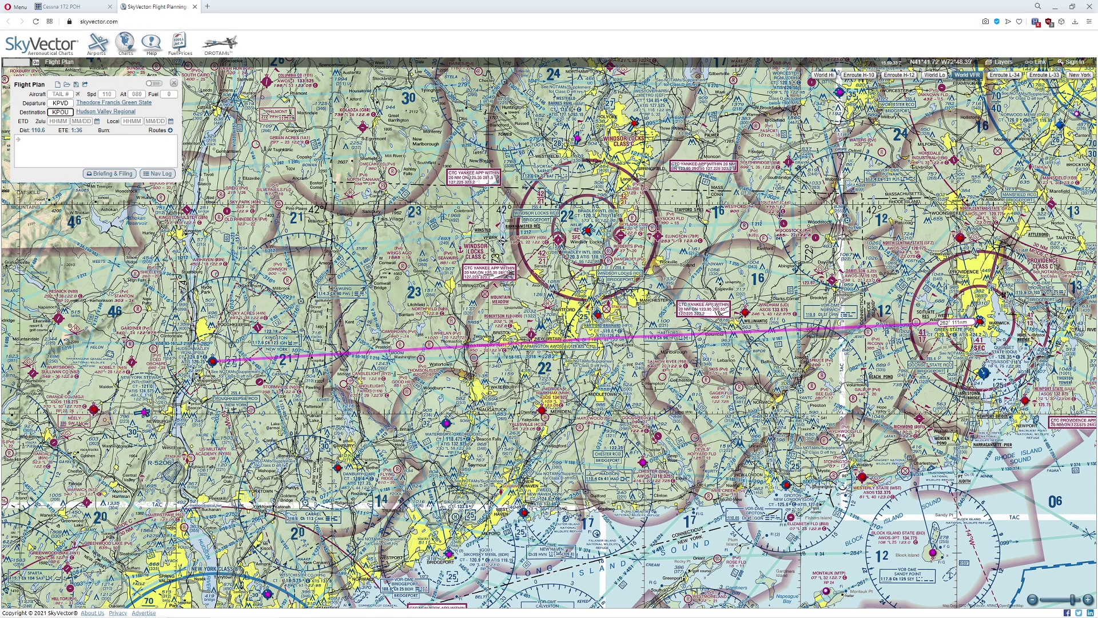
drag(467, 327, 685, 236)
drag(1085, 318, 957, 331)
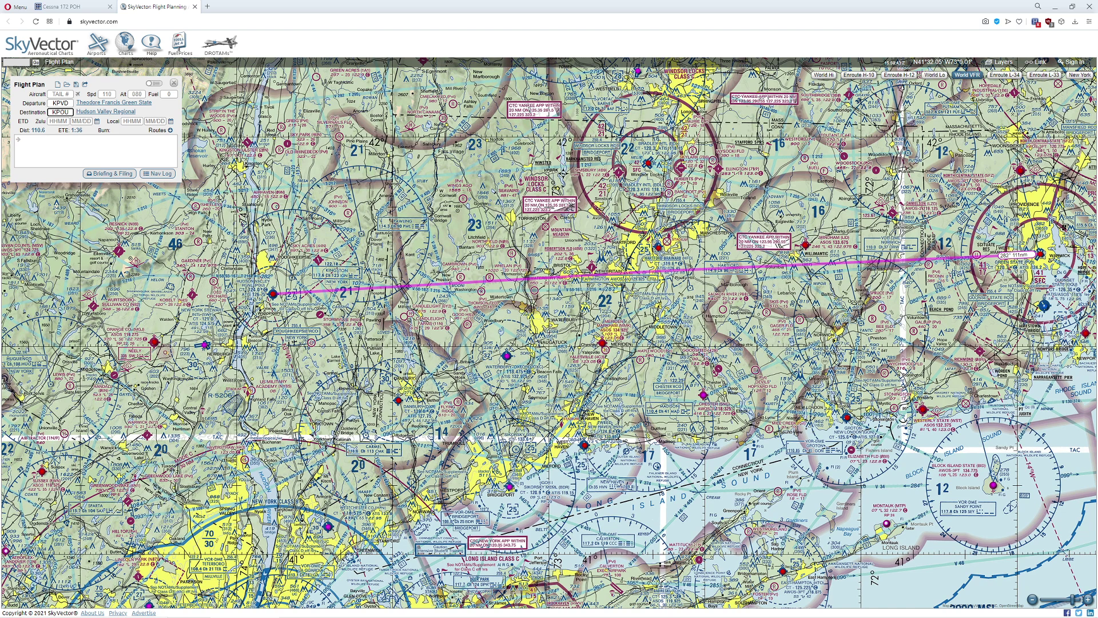
drag(654, 305, 594, 340)
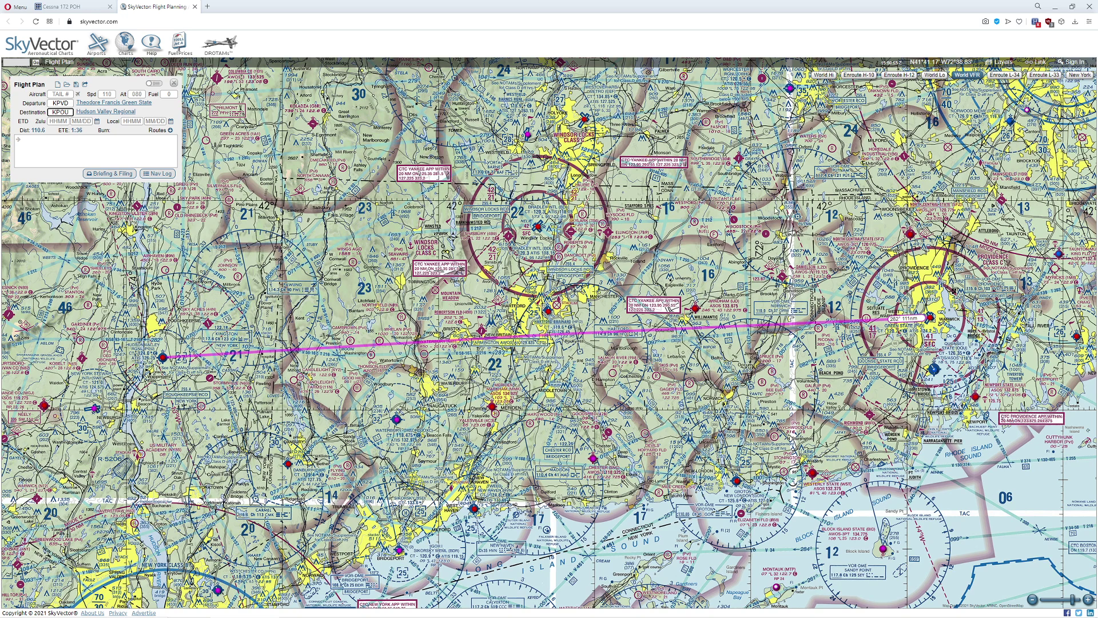
Step: Switch to the World Lo IFR chart and drag the route over Hartford to list nearby fixes
click(935, 75)
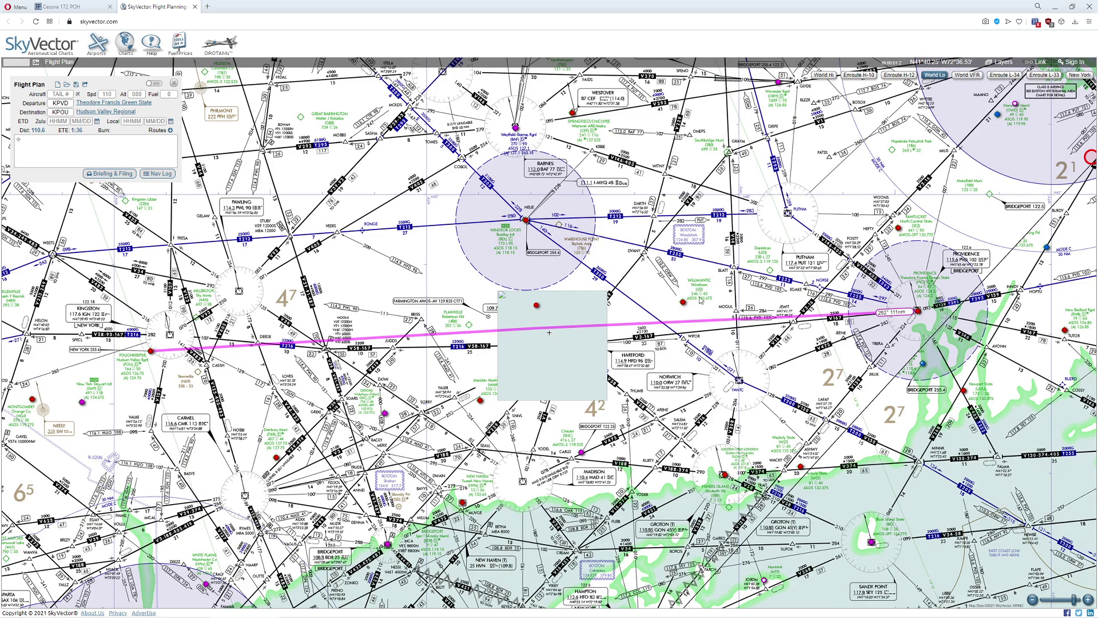
scroll(733, 299, up, 1)
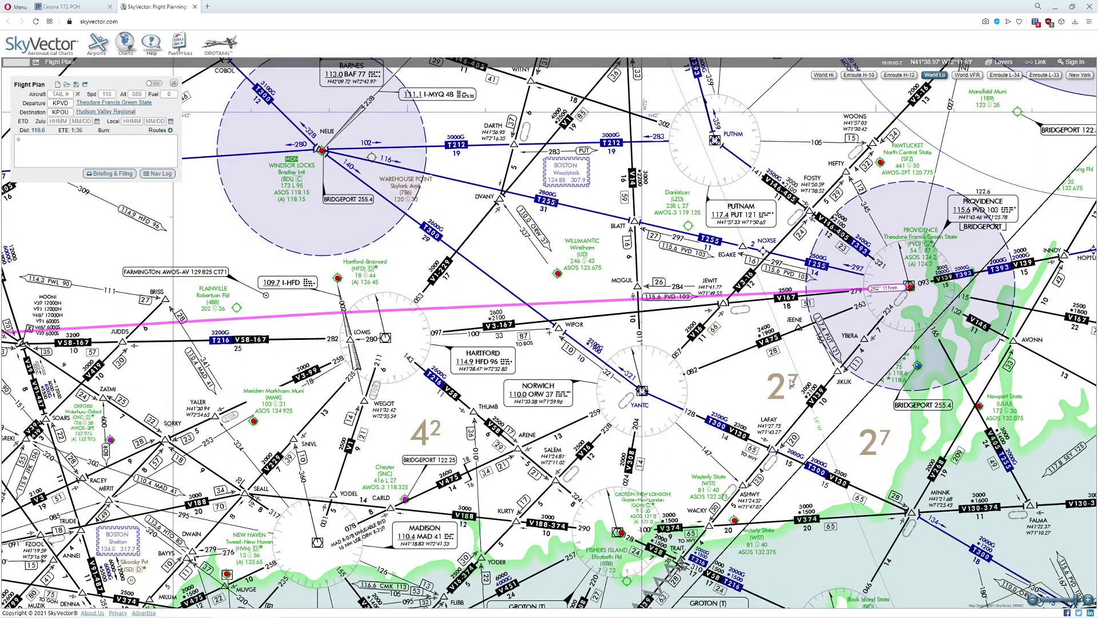
drag(409, 407, 556, 334)
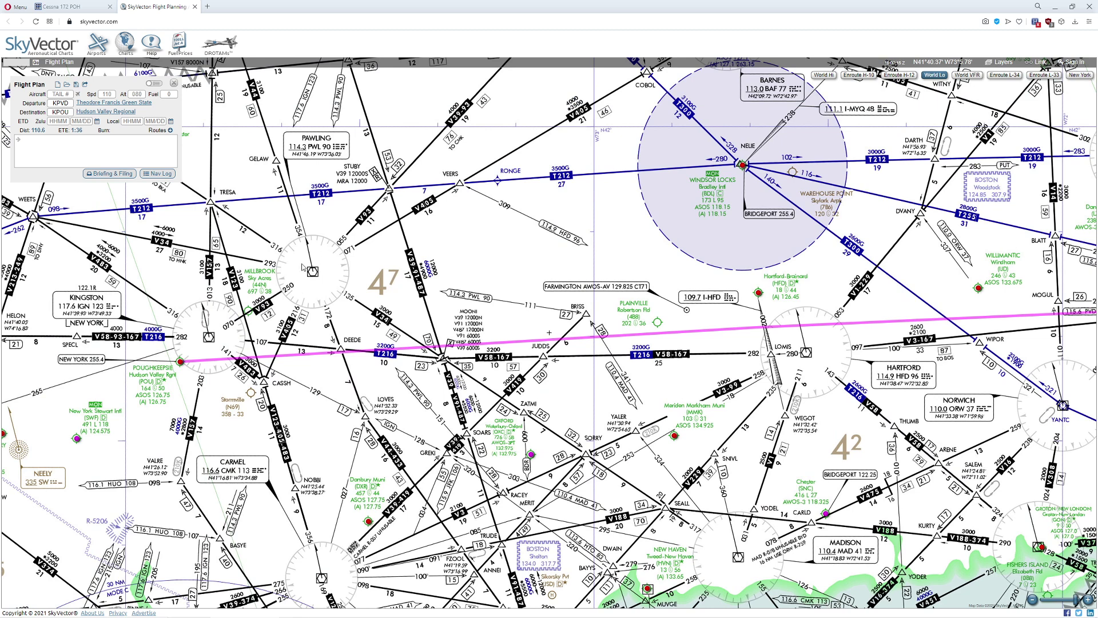
scroll(610, 263, down, 1)
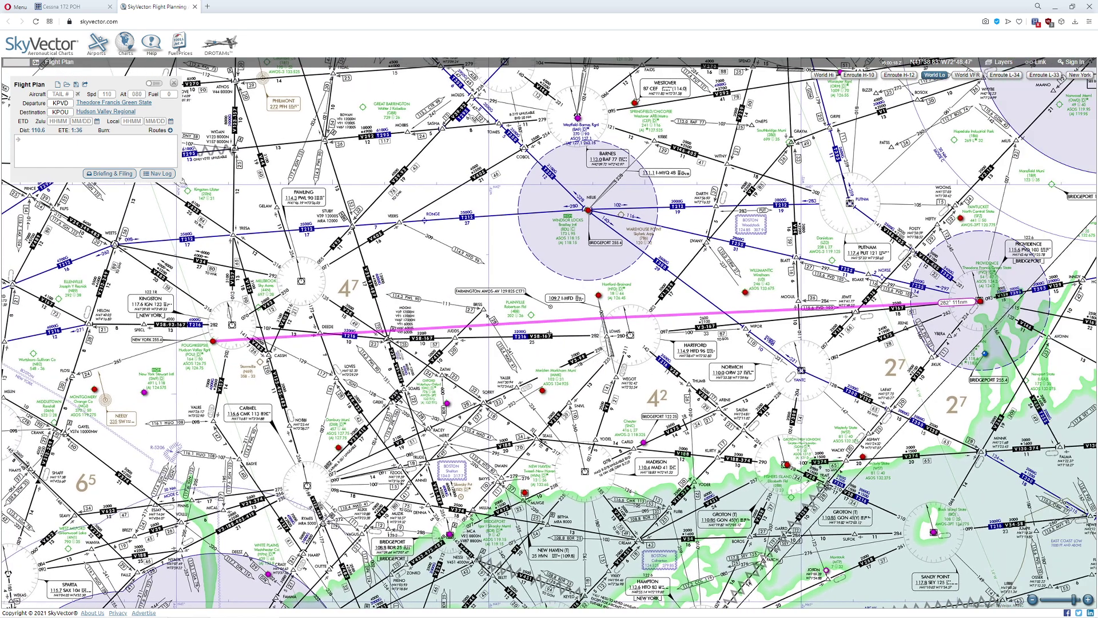
drag(630, 319, 630, 335)
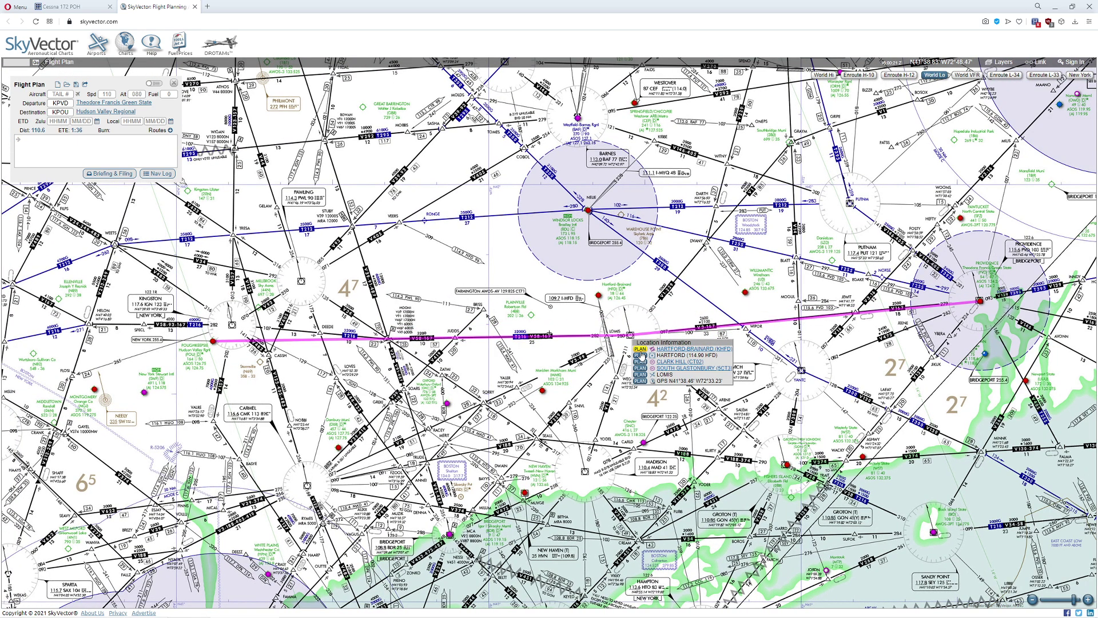
click(641, 355)
drag(714, 346, 633, 361)
scroll(633, 361, up, 1)
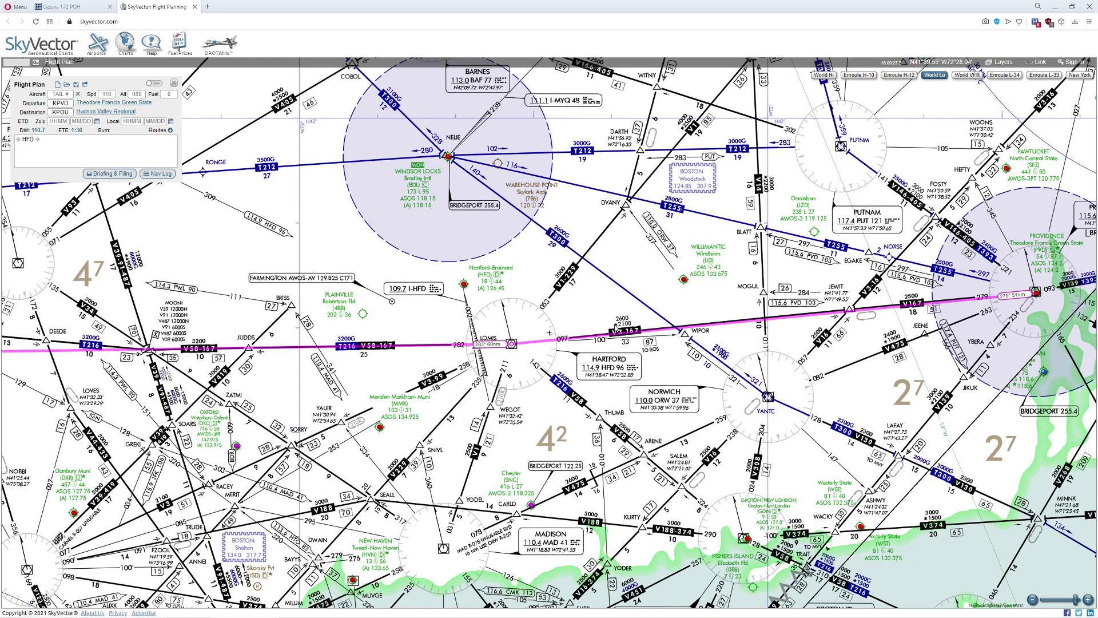
drag(618, 326, 528, 333)
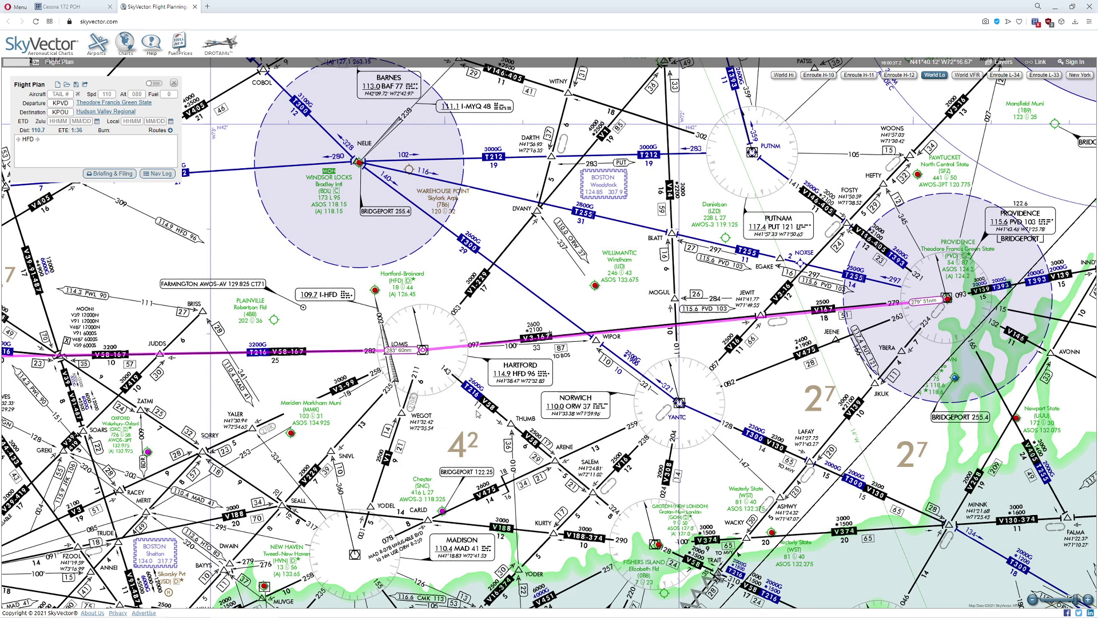
drag(476, 413, 517, 398)
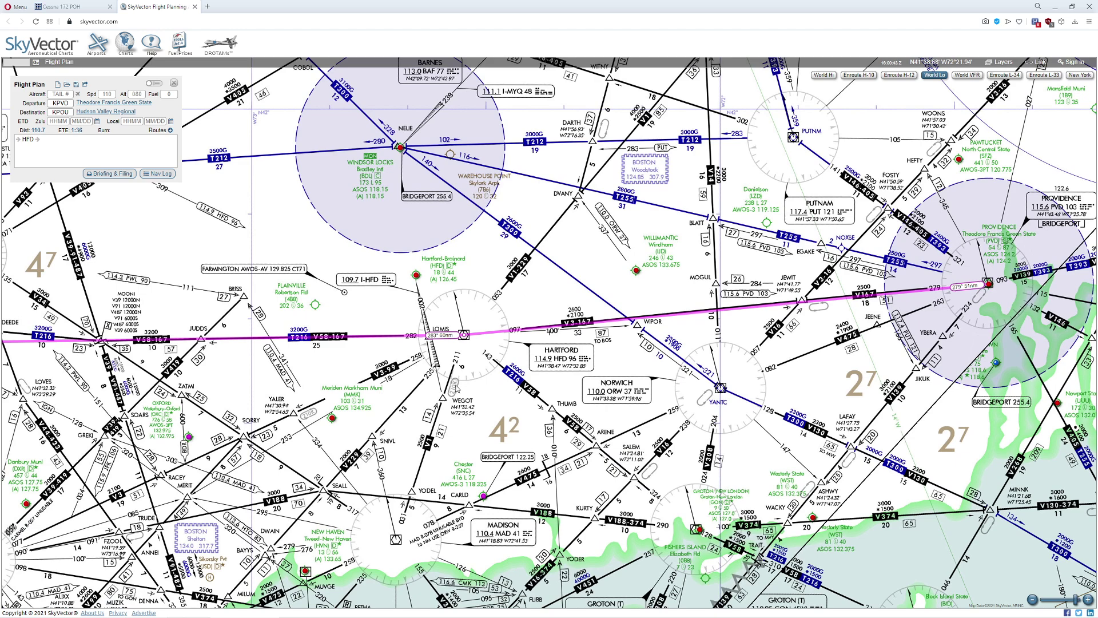
drag(456, 436, 474, 404)
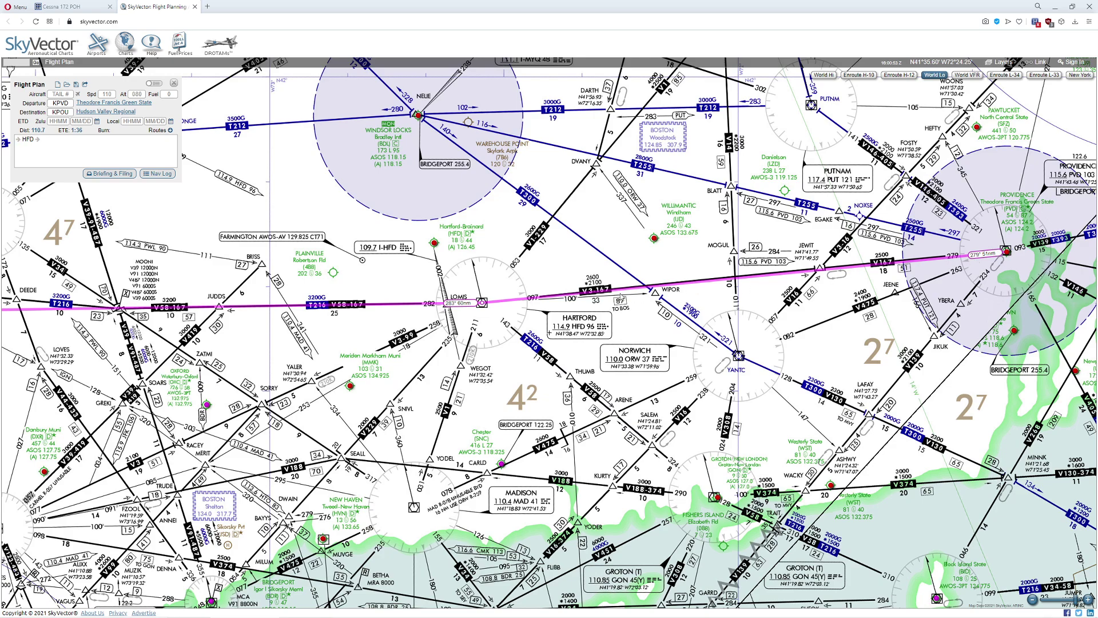
drag(294, 345, 473, 366)
scroll(586, 379, down, 1)
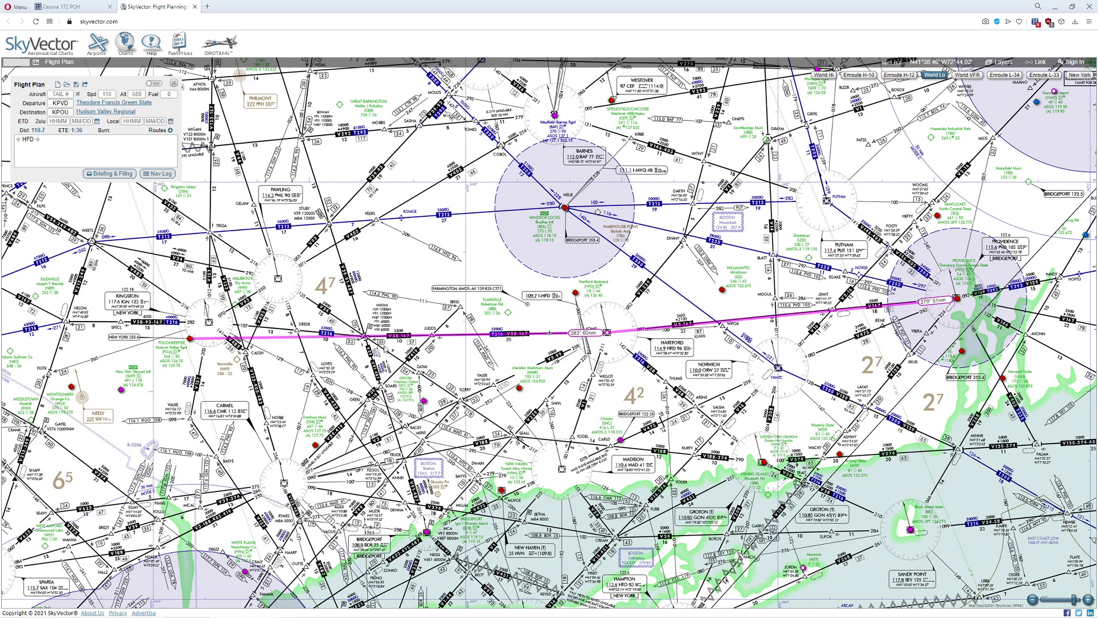
scroll(382, 330, up, 1)
drag(820, 315, 614, 354)
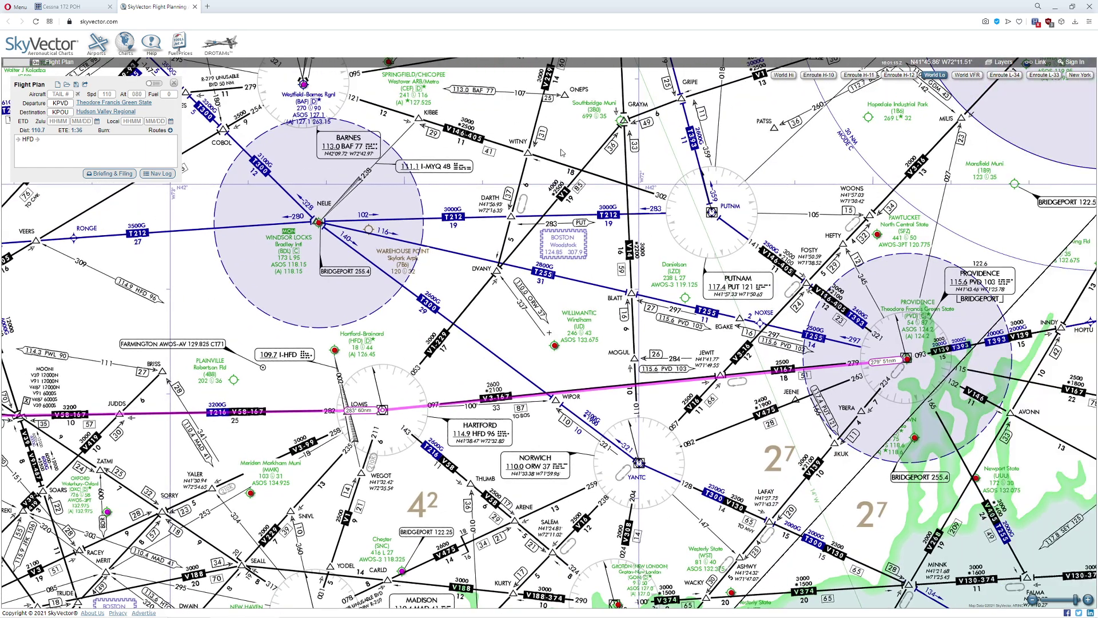
drag(610, 212, 481, 180)
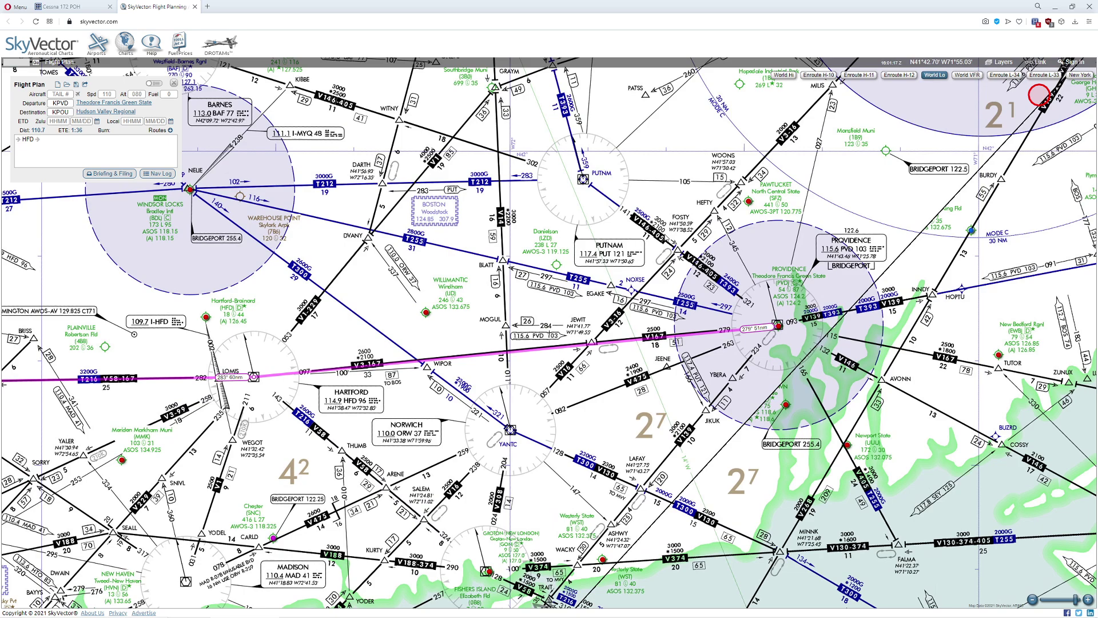
drag(682, 297, 667, 217)
drag(586, 379, 642, 345)
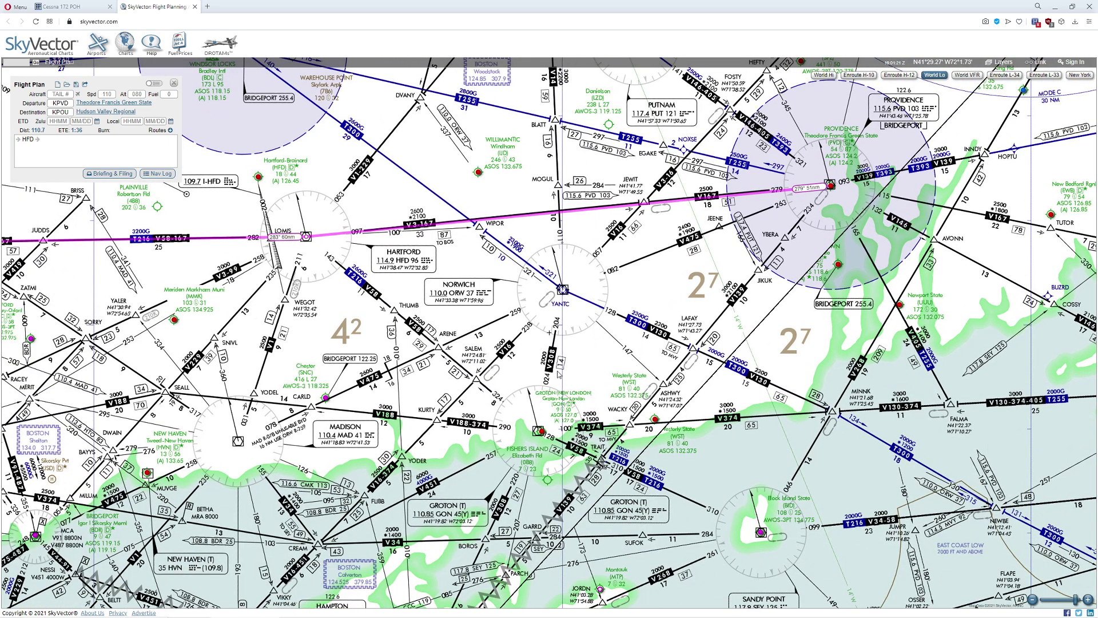
scroll(555, 369, down, 2)
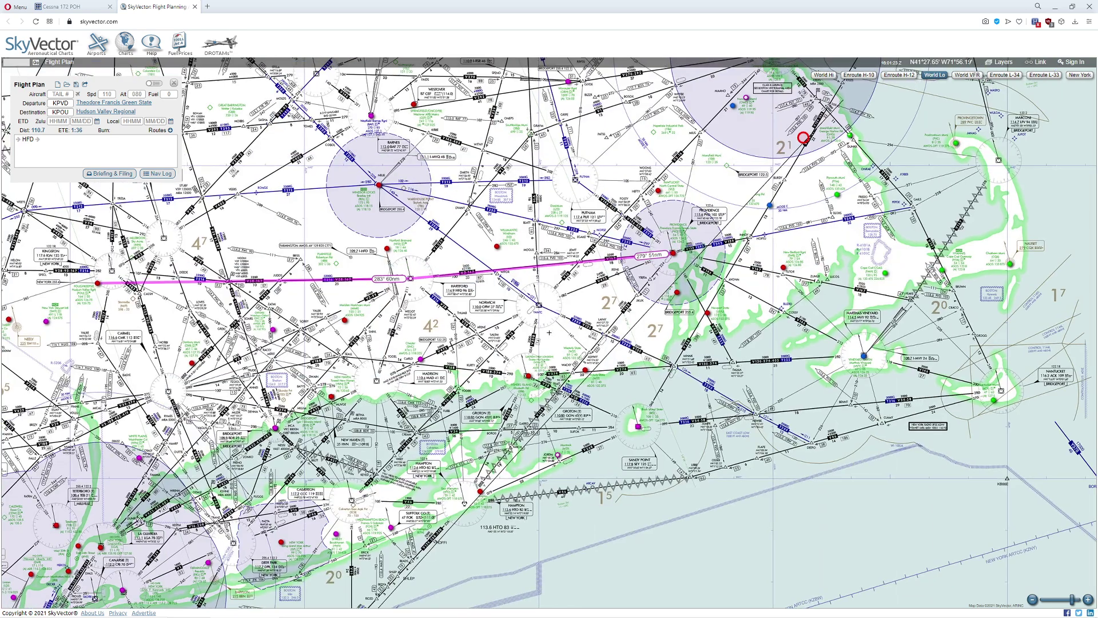
drag(459, 191, 593, 240)
drag(552, 211, 605, 227)
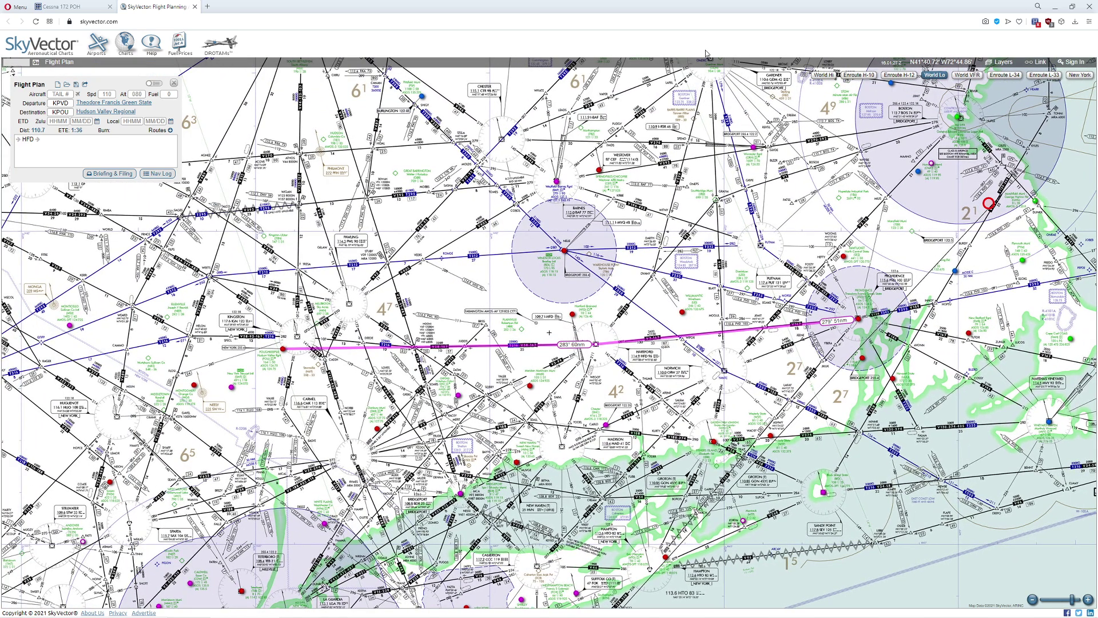
Step: Show the KPVD–HFD–KPOU route on the World VFR sectional, then switch to the Cessna 172 POH
click(965, 75)
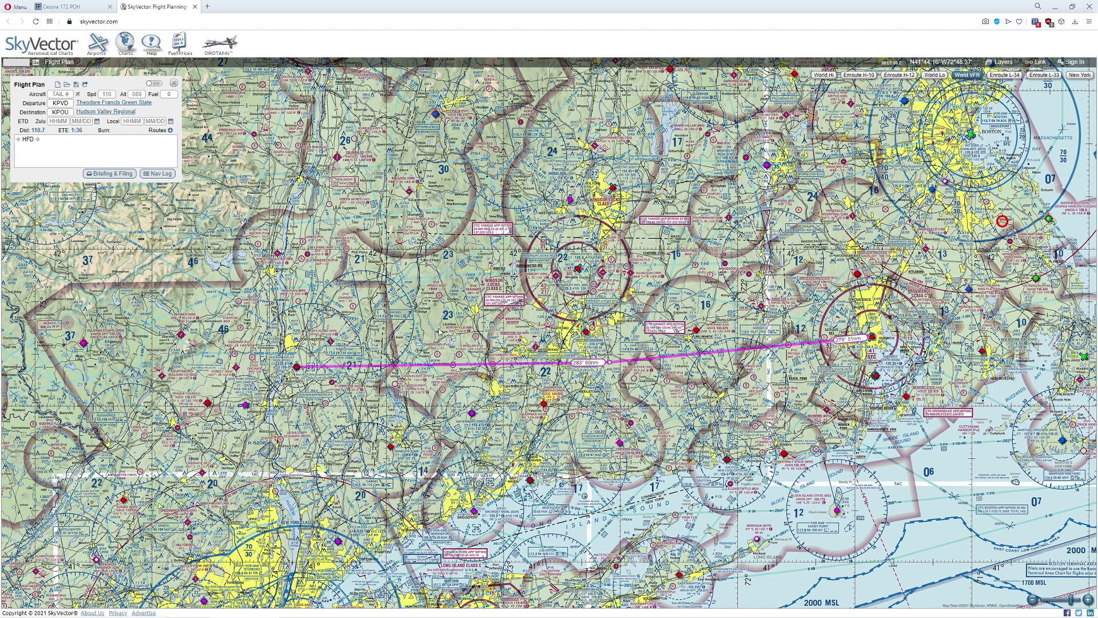
drag(291, 341, 298, 331)
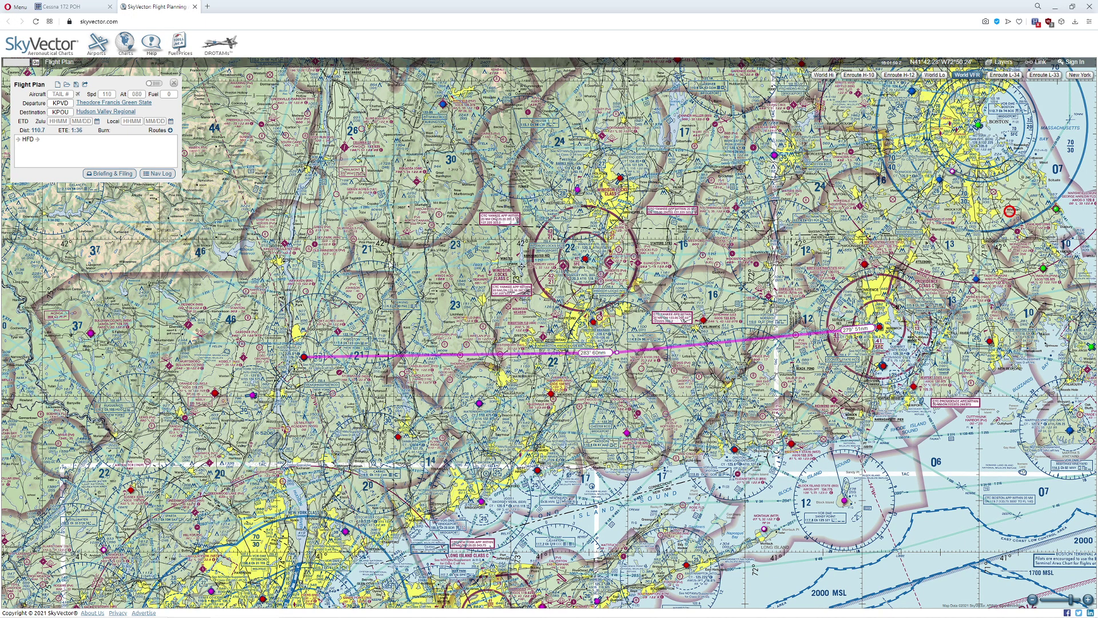
click(73, 14)
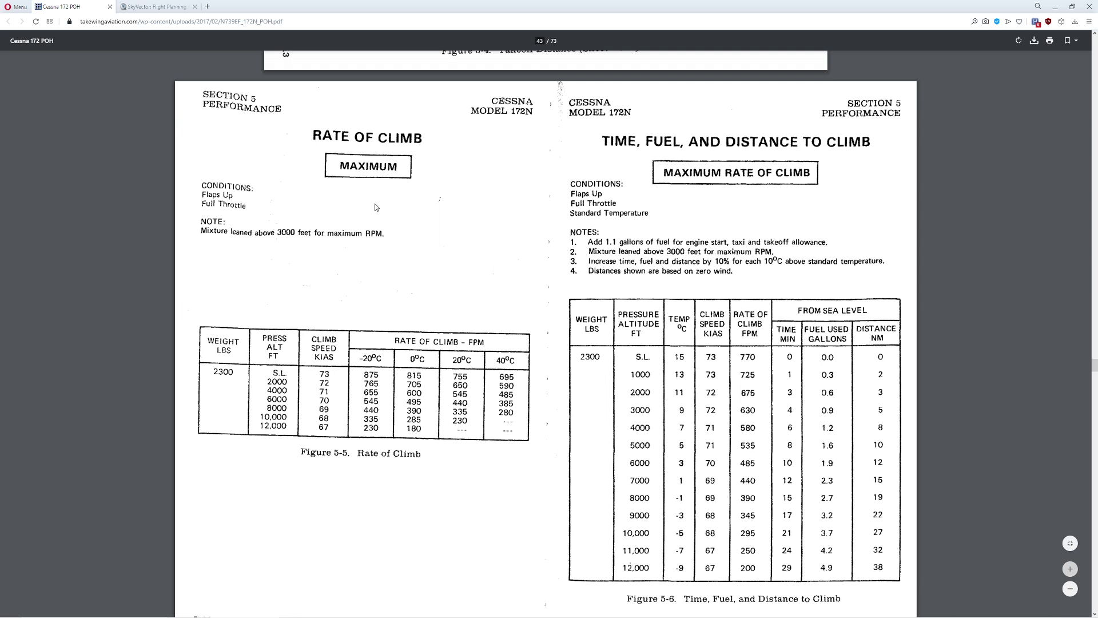
Step: Scroll the POH between pages 43 and 44 and zoom in on the Figure 5-7 Cruise Performance page
drag(579, 103, 655, 108)
click(652, 109)
scroll(471, 252, down, 1)
scroll(471, 242, up, 1)
scroll(525, 310, down, 2)
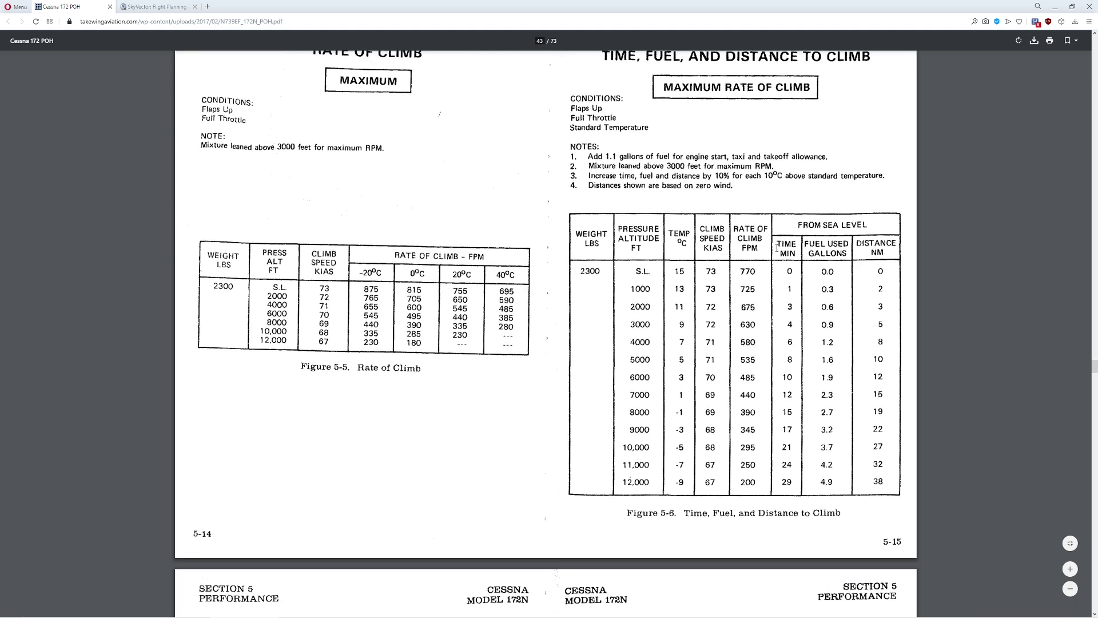
scroll(365, 281, down, 10)
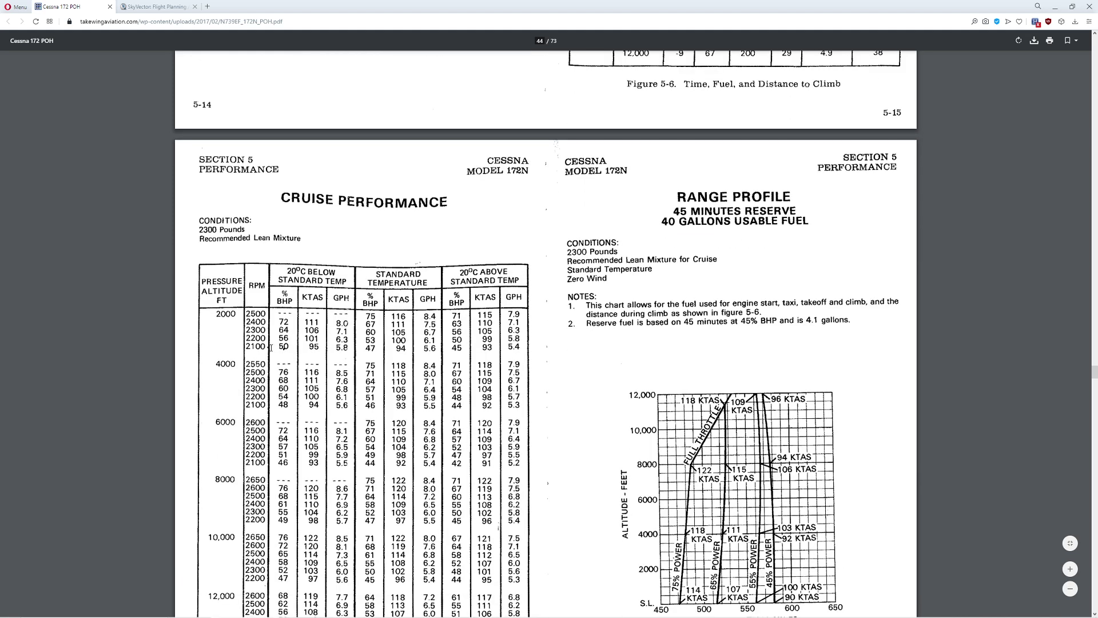
scroll(386, 338, up, 8)
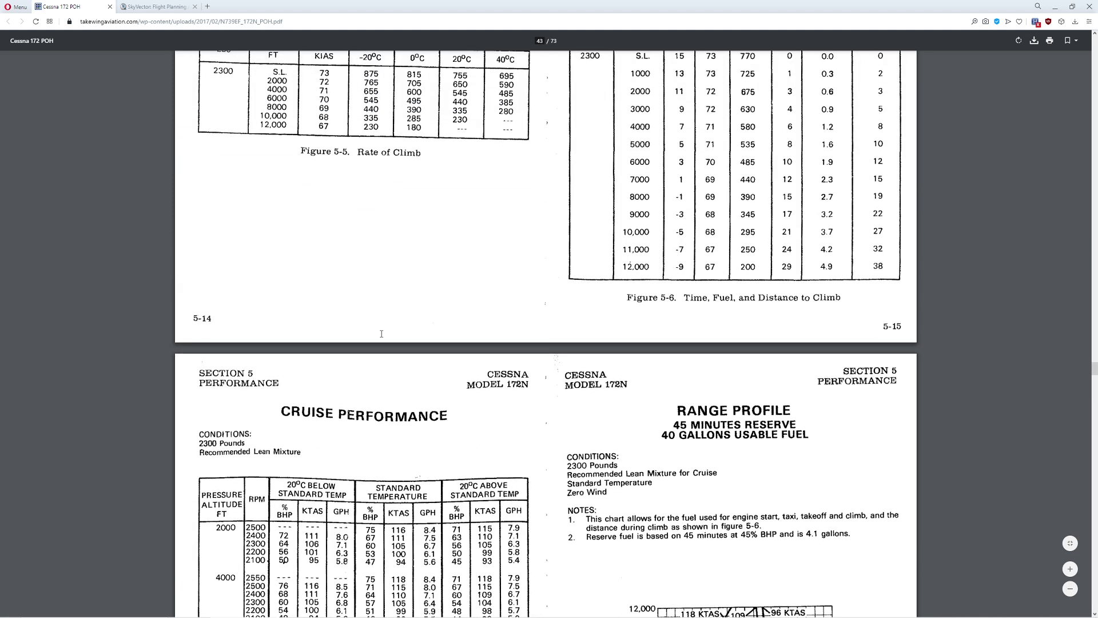
scroll(386, 338, up, 1)
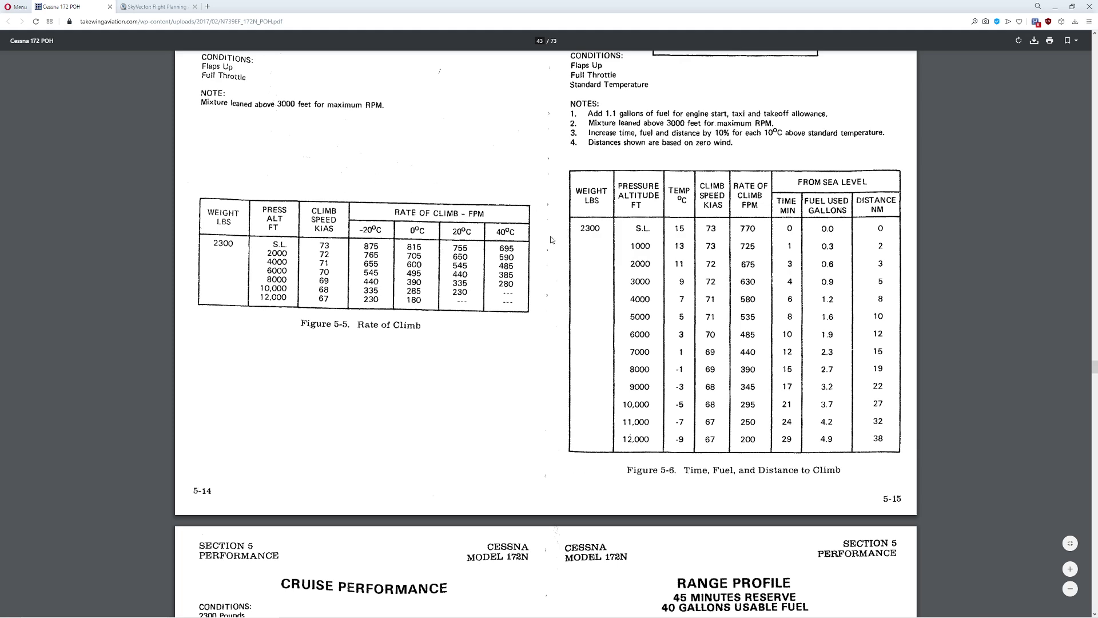
scroll(563, 292, down, 7)
scroll(563, 293, down, 2)
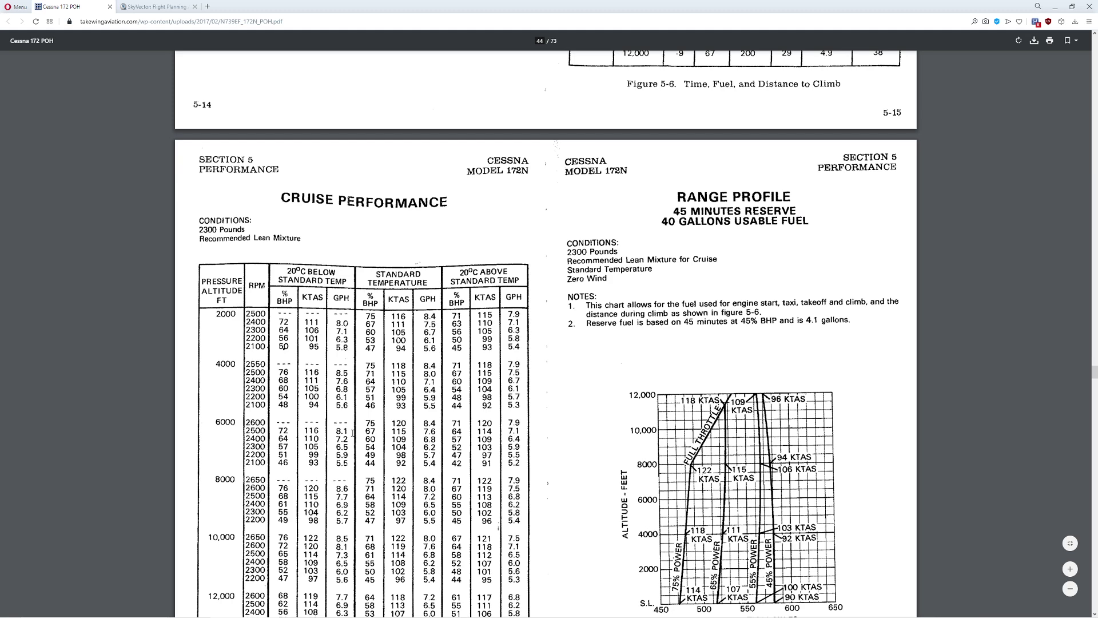
scroll(413, 414, up, 7)
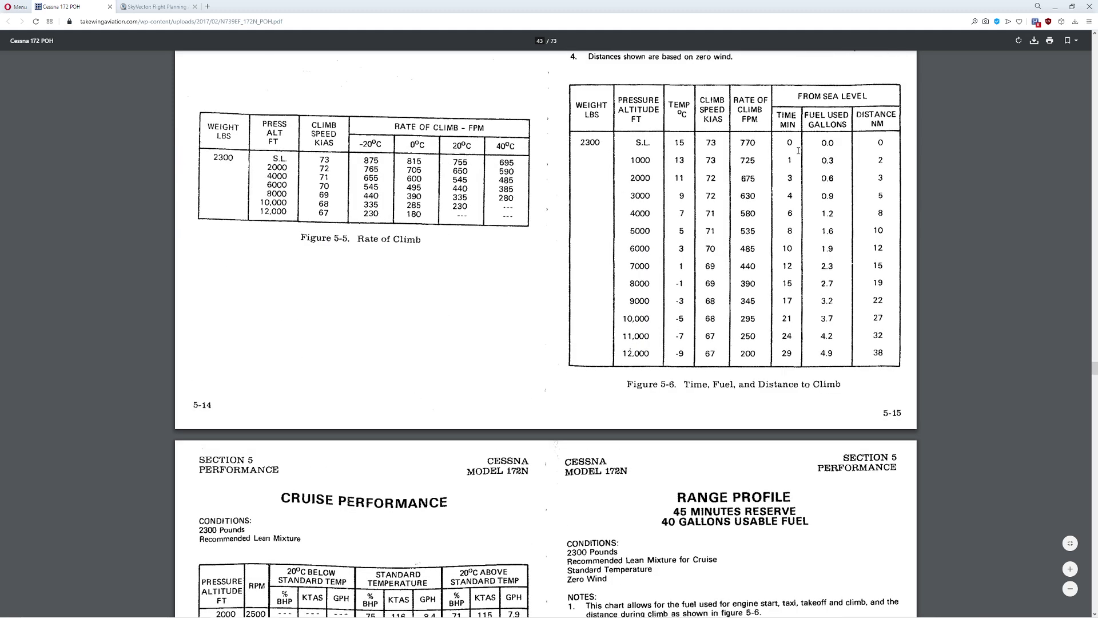
scroll(596, 171, down, 11)
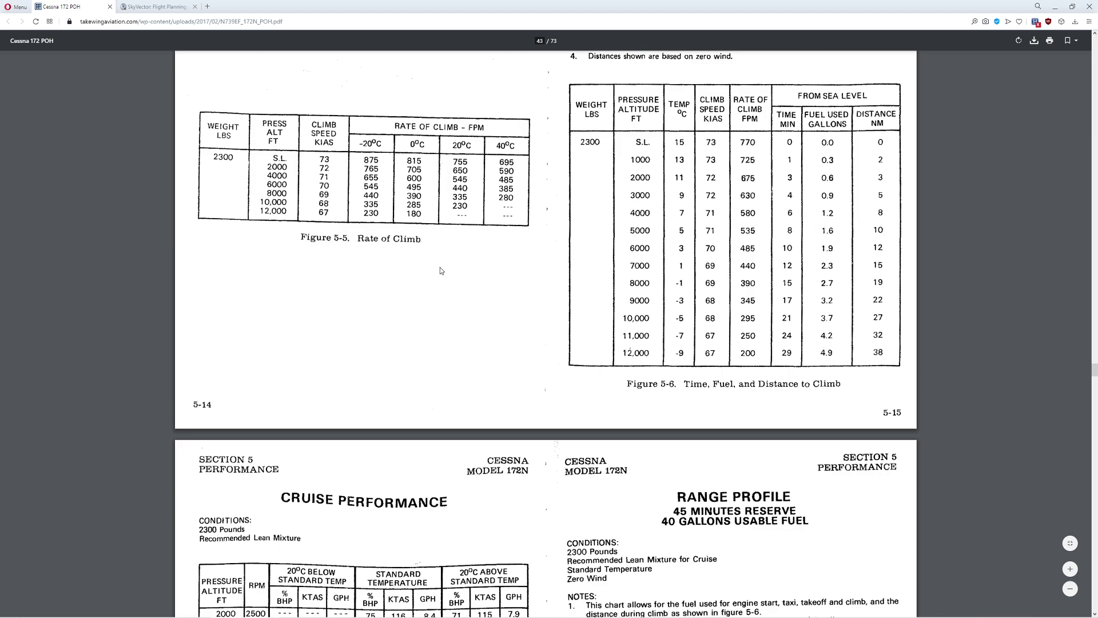
click(1071, 569)
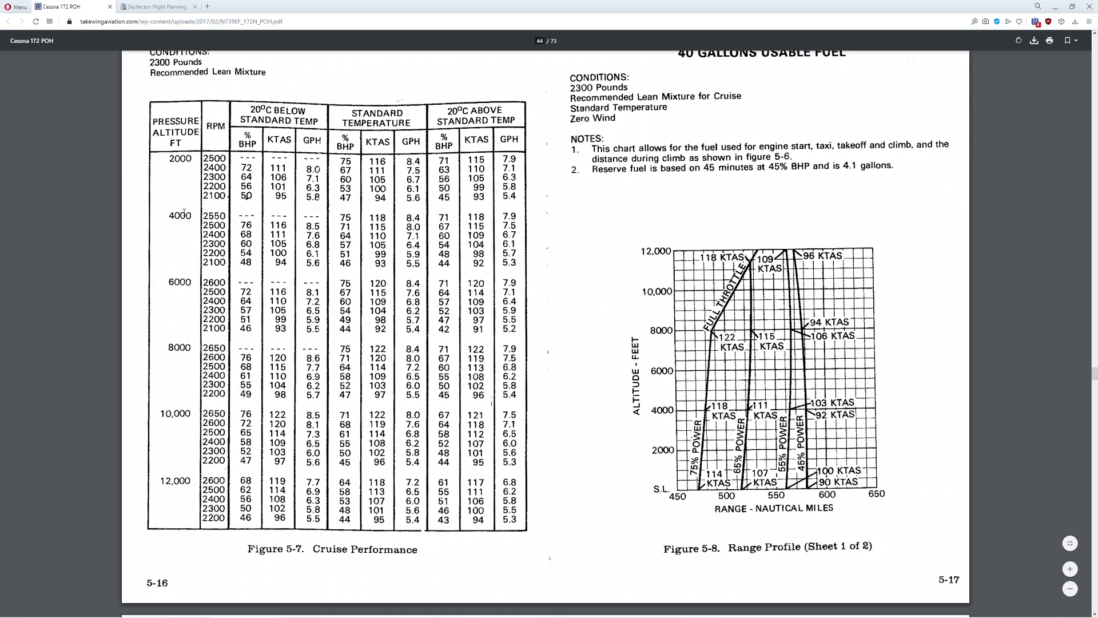
Step: Highlight cruise speeds 118, 120 and 122 KTAS and the 8.4 GPH fuel burn in Figure 5-7
drag(385, 218, 372, 218)
click(371, 218)
drag(373, 281, 384, 279)
click(364, 347)
drag(386, 348, 372, 347)
drag(422, 349, 404, 349)
click(402, 342)
Step: Check the Figure 5-6 climb to 8000 ft: 390 fpm and 15 minutes
scroll(366, 364, up, 10)
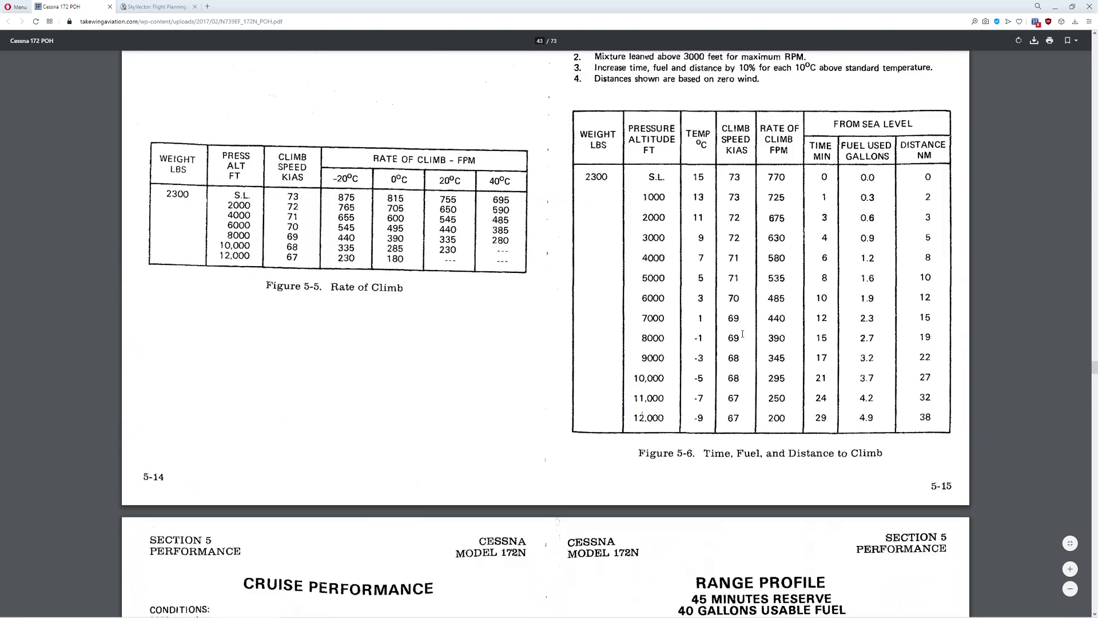
drag(792, 337, 759, 339)
click(759, 339)
drag(825, 335, 812, 332)
scroll(817, 325, down, 8)
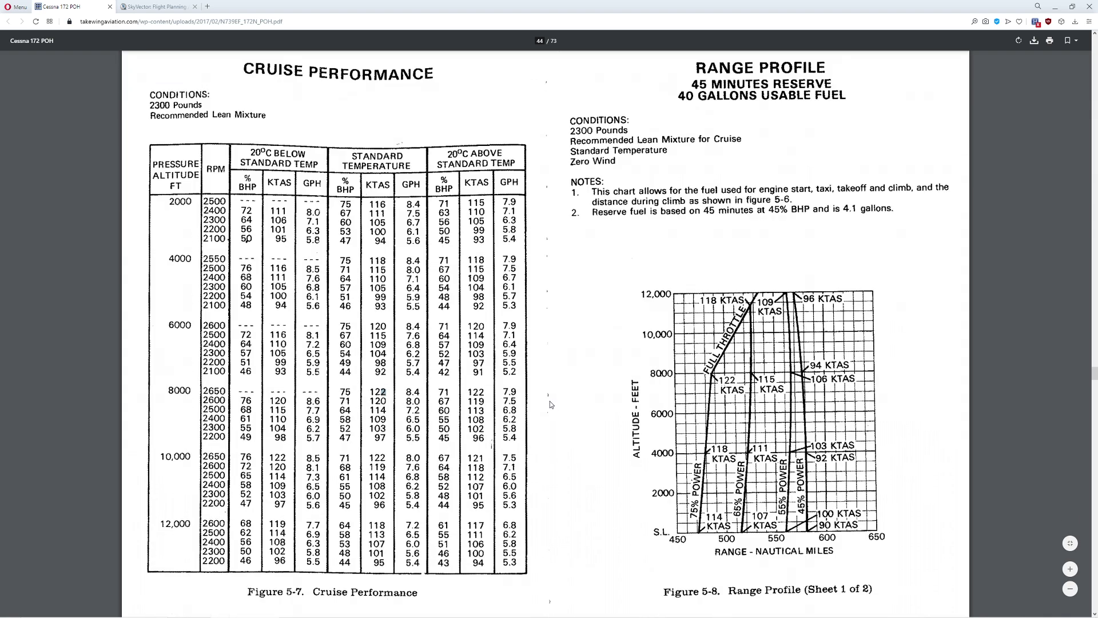
scroll(550, 404, up, 8)
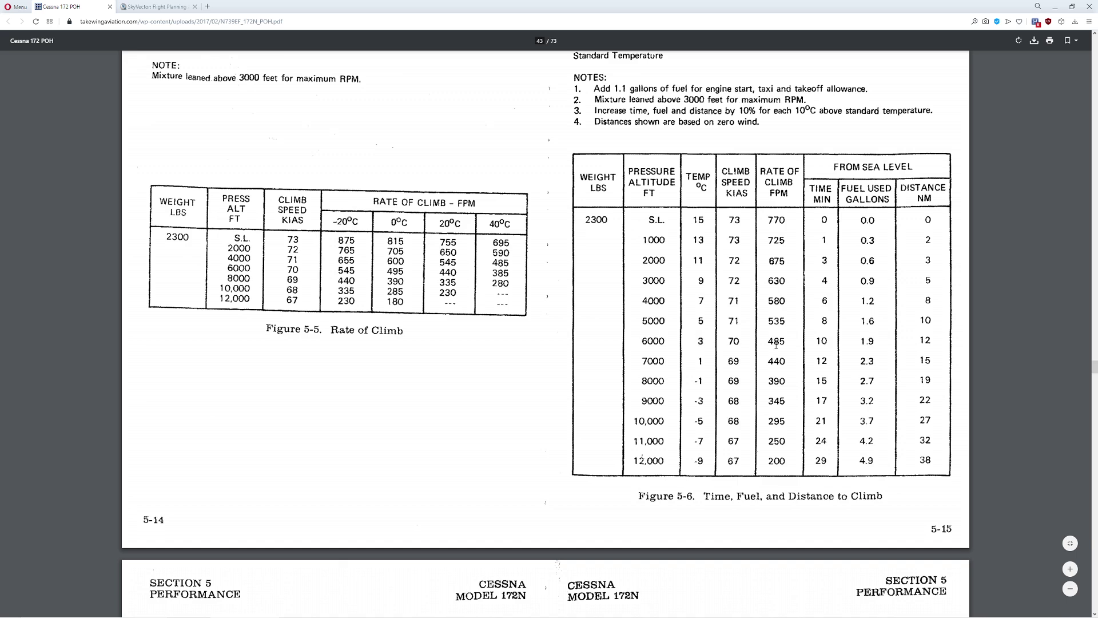
Step: Recheck the 118 KTAS cruise speed at 4000 ft, then return to SkyVector
scroll(833, 333, down, 9)
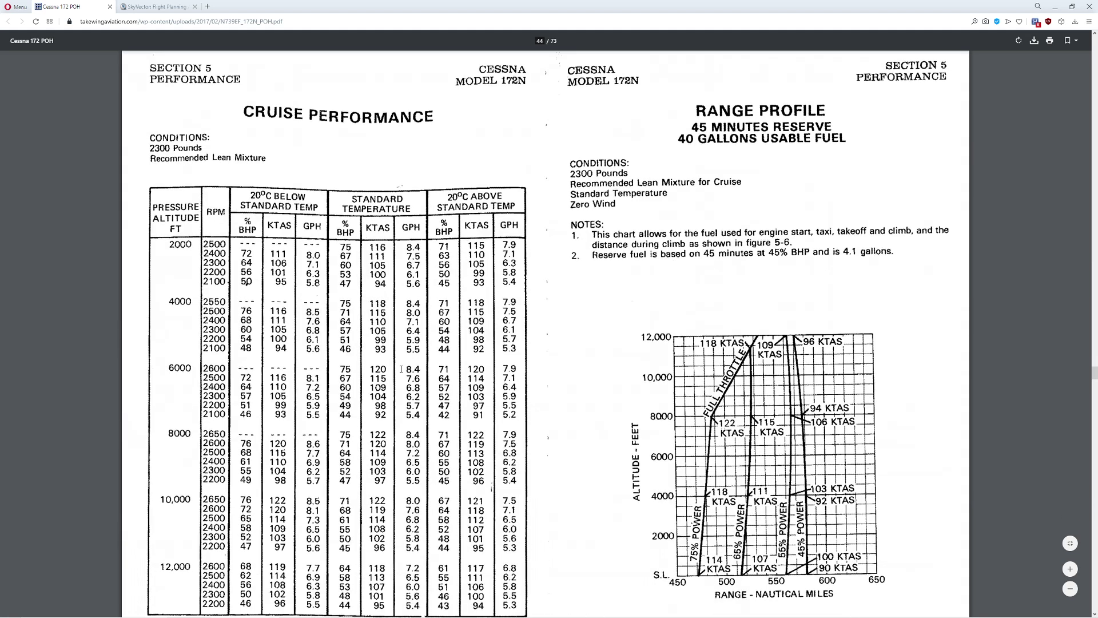
drag(387, 304, 370, 304)
scroll(453, 371, up, 8)
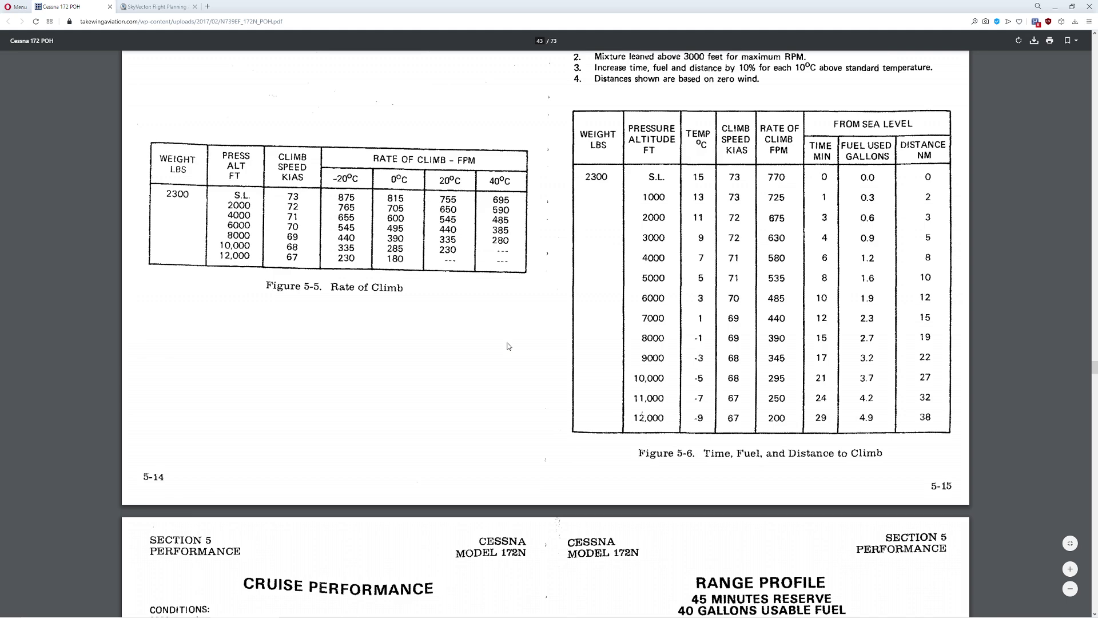
scroll(513, 368, up, 2)
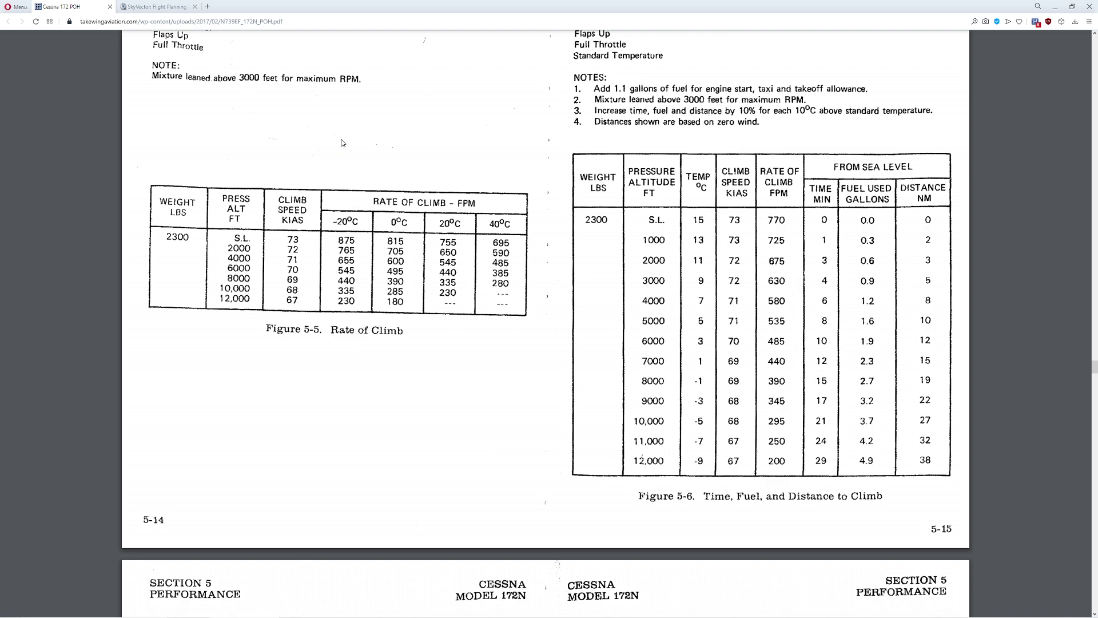
click(154, 6)
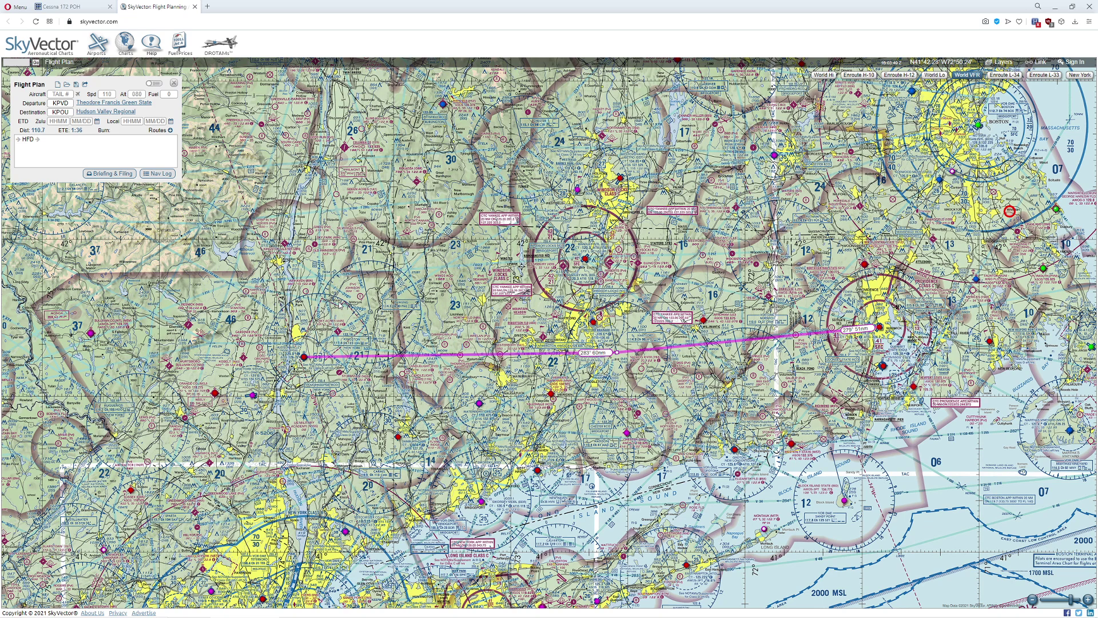
Step: Change the flight plan speed to 120 knots for a 1:24 ETE, then go back to the POH
click(108, 93)
double_click(108, 94)
text(120)
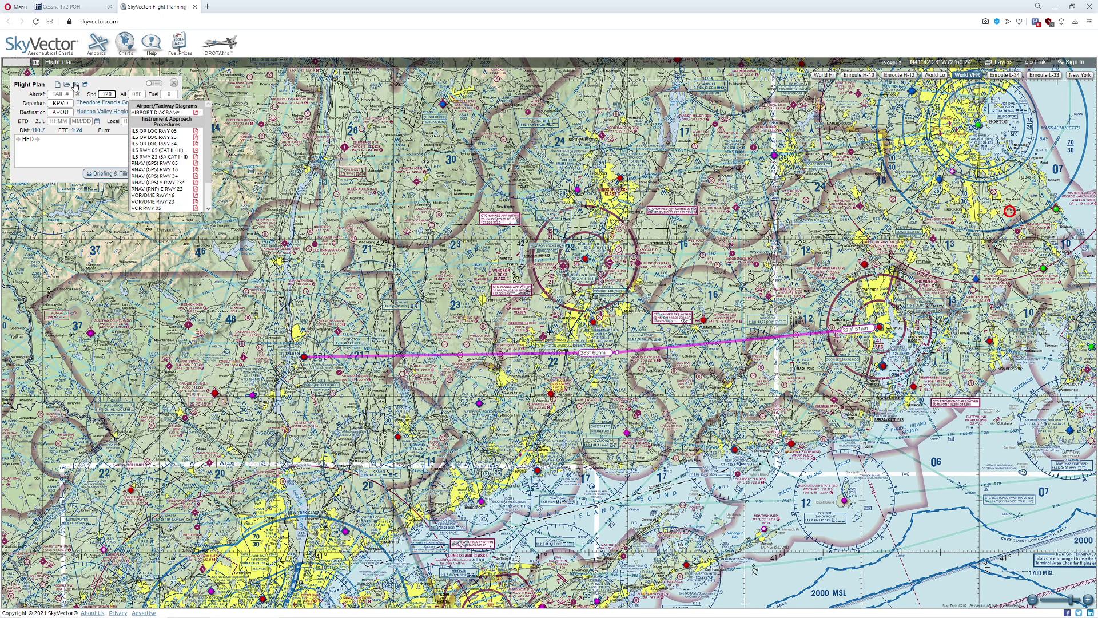
click(65, 7)
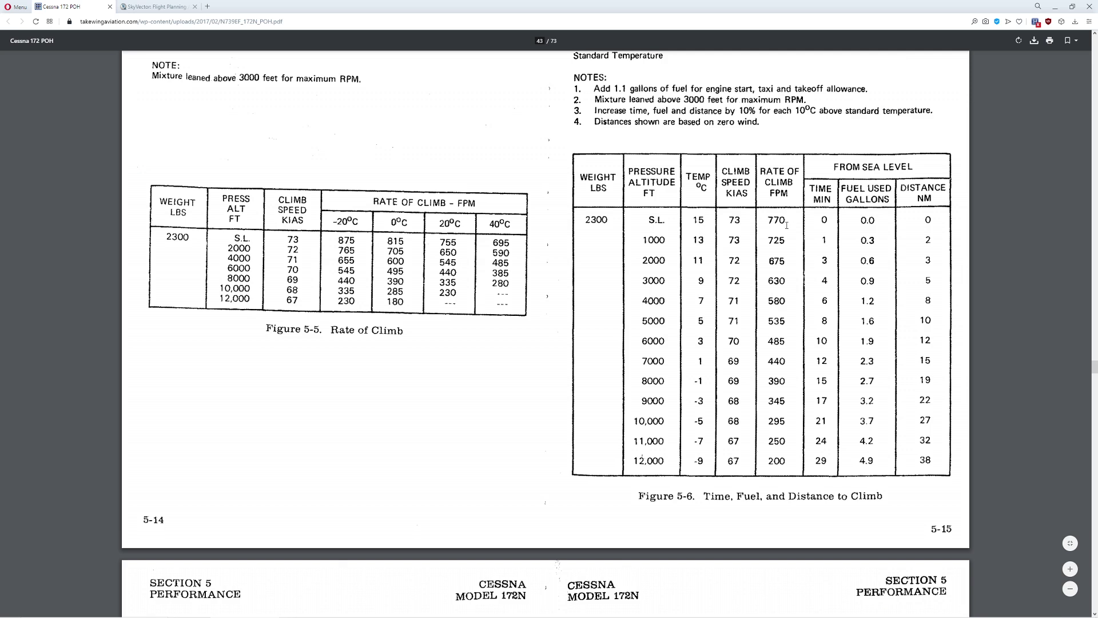
Step: Mark the 4000, 5000 and 6000 ft rows of the climb table, including the 10-minute climb to 6000 ft
drag(672, 321, 613, 322)
click(654, 321)
drag(667, 337, 627, 341)
drag(830, 341, 809, 337)
click(809, 337)
drag(674, 301, 629, 303)
Step: Locate the 118 KTAS cruise speed at 4000 ft in Figure 5-7
scroll(654, 299, down, 10)
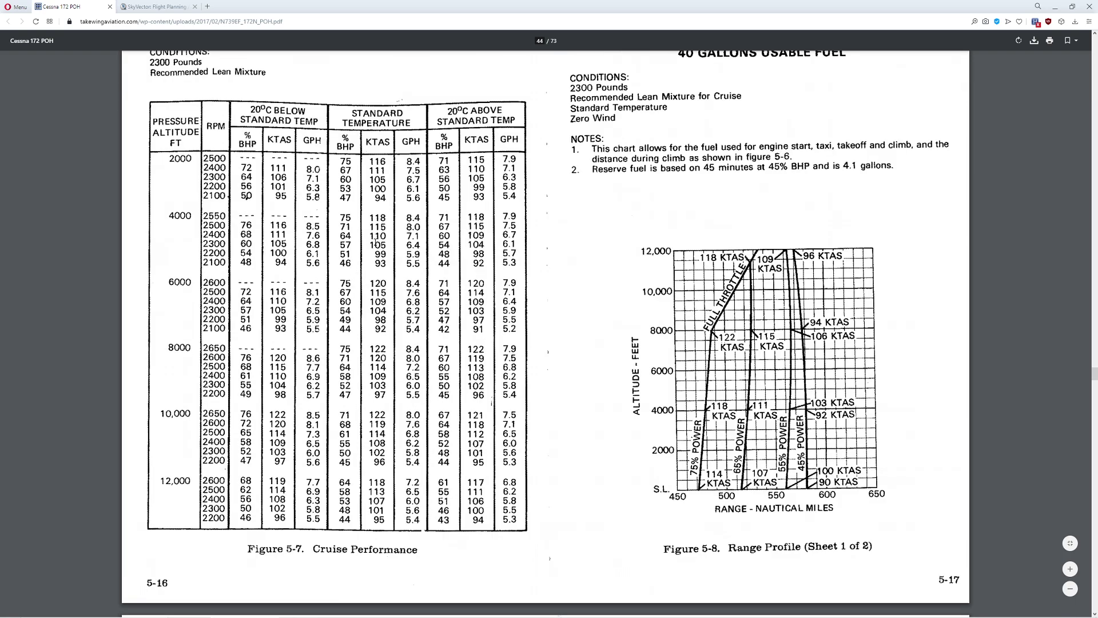
drag(391, 218, 371, 218)
click(377, 243)
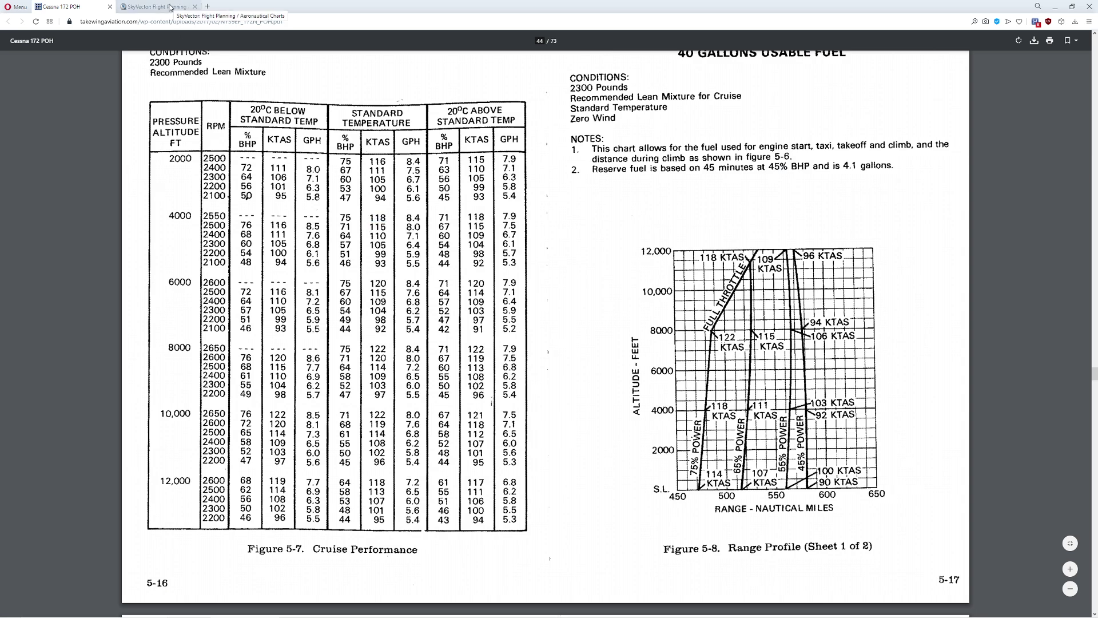
scroll(544, 377, up, 8)
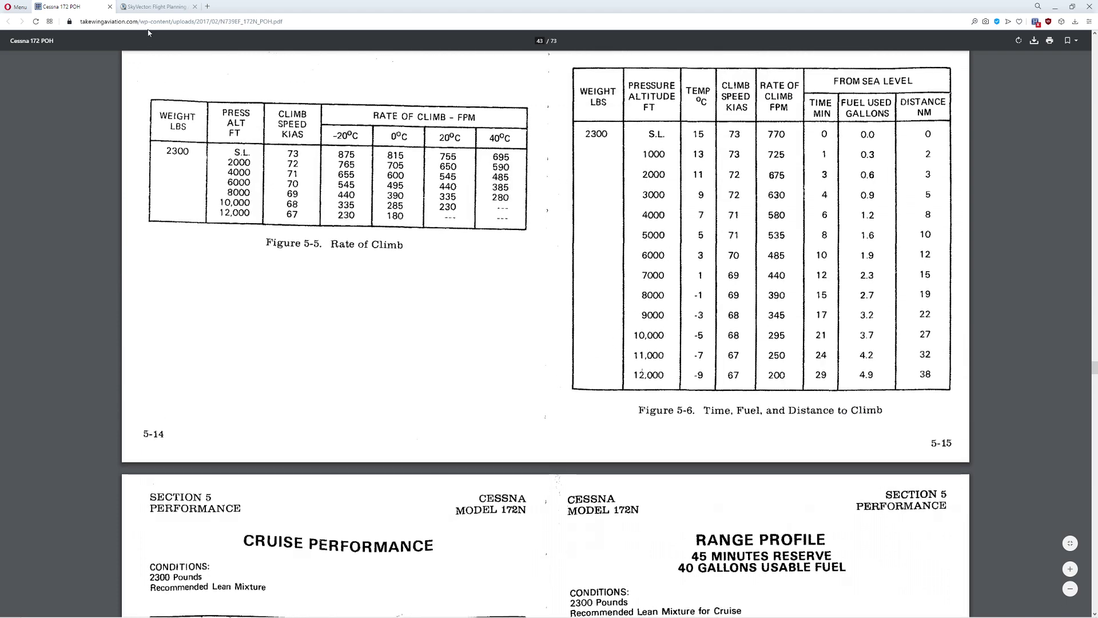
Step: Switch to SkyVector and recentre the chart on the whole KPVD–HFD–KPOU route
click(152, 7)
drag(474, 340, 550, 332)
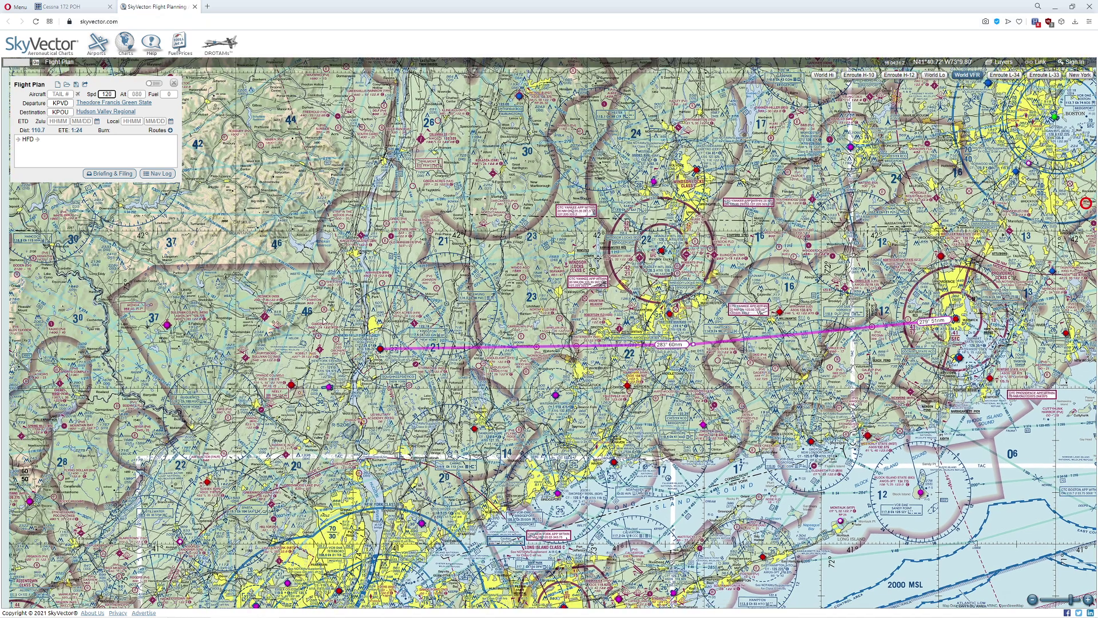
mouse_move(381, 350)
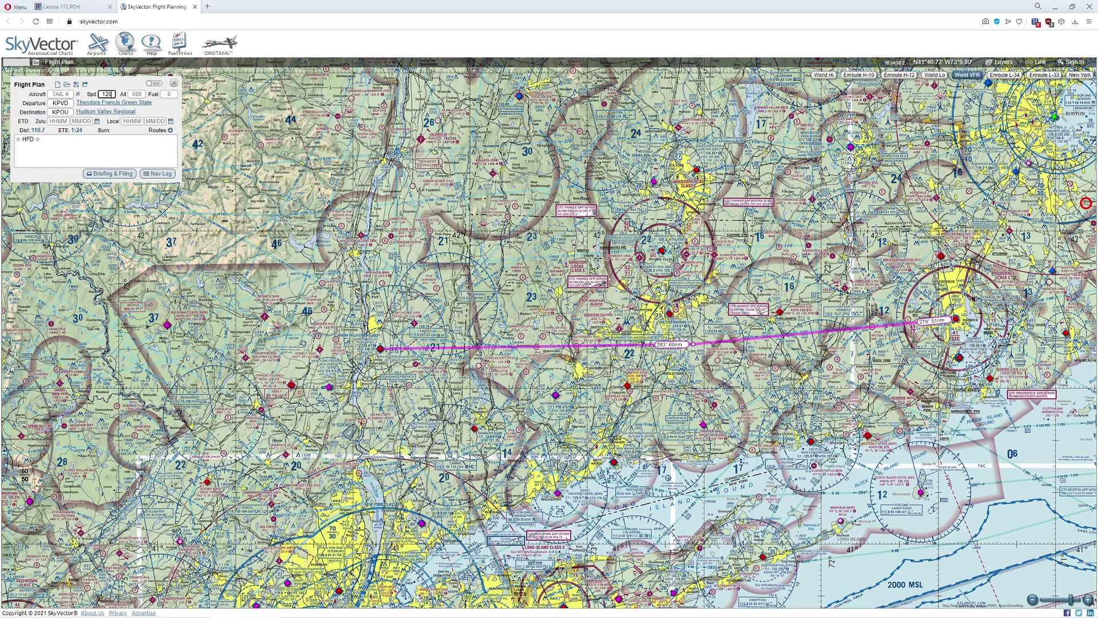
drag(611, 316, 568, 311)
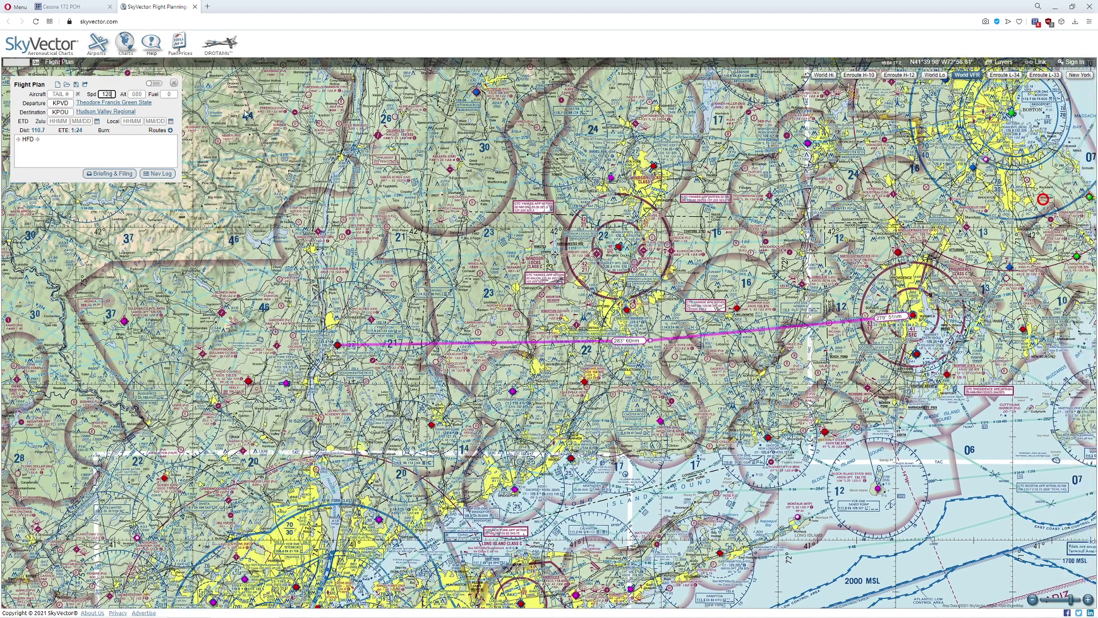
Step: Recheck the 4000 ft climb row and 118 KTAS at 4000 ft/2550 RPM, then return to SkyVector
click(82, 7)
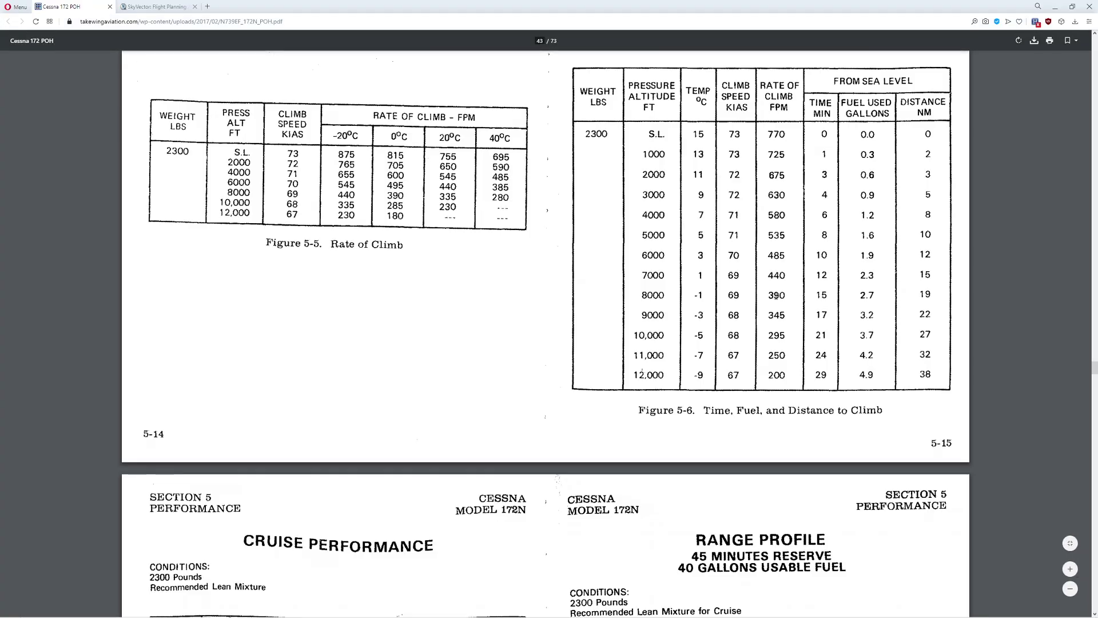
drag(639, 216, 667, 215)
click(672, 216)
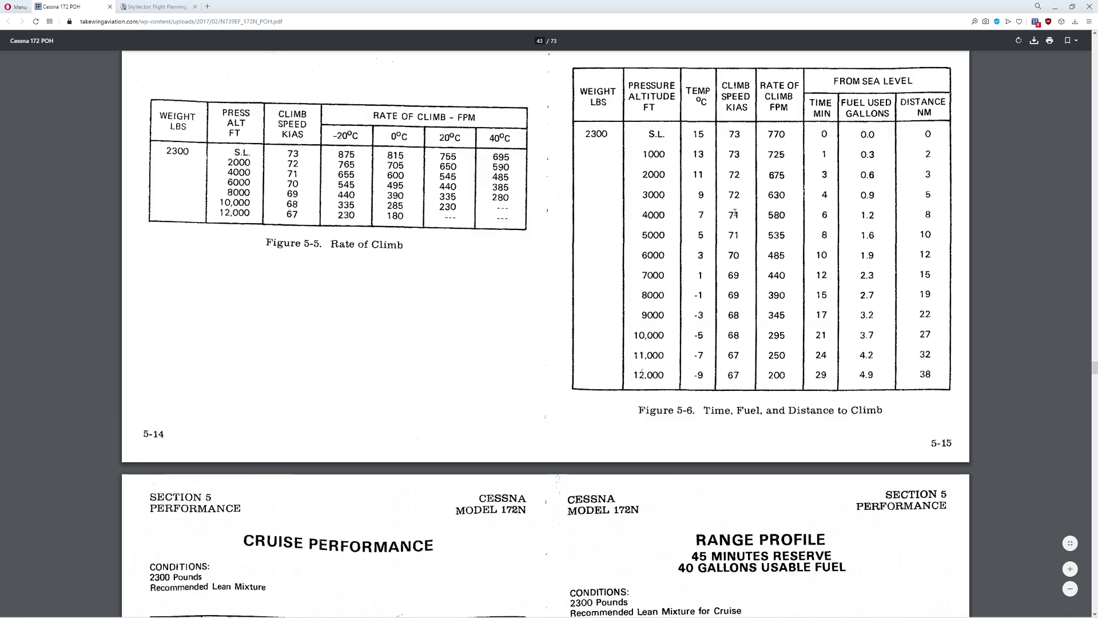
scroll(380, 247, down, 10)
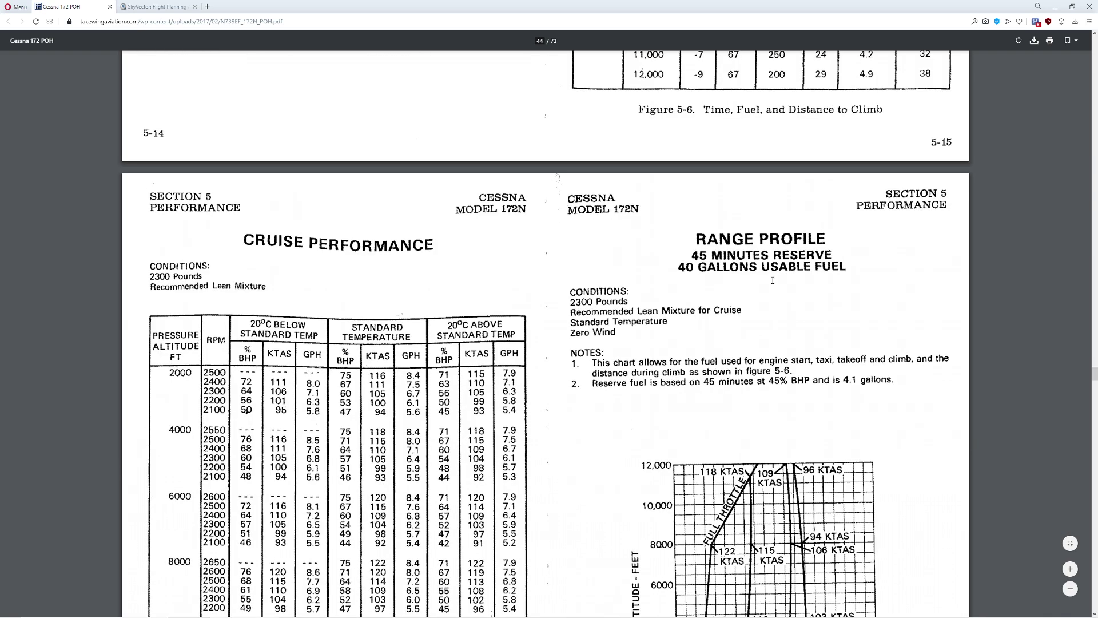
scroll(438, 204, up, 2)
double_click(373, 259)
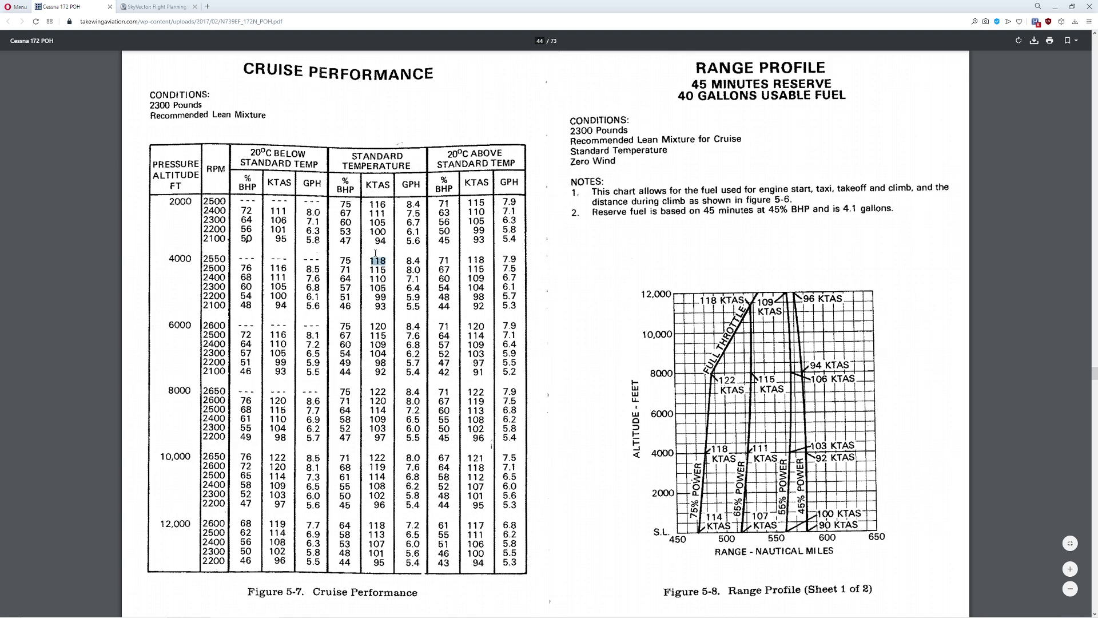
click(164, 7)
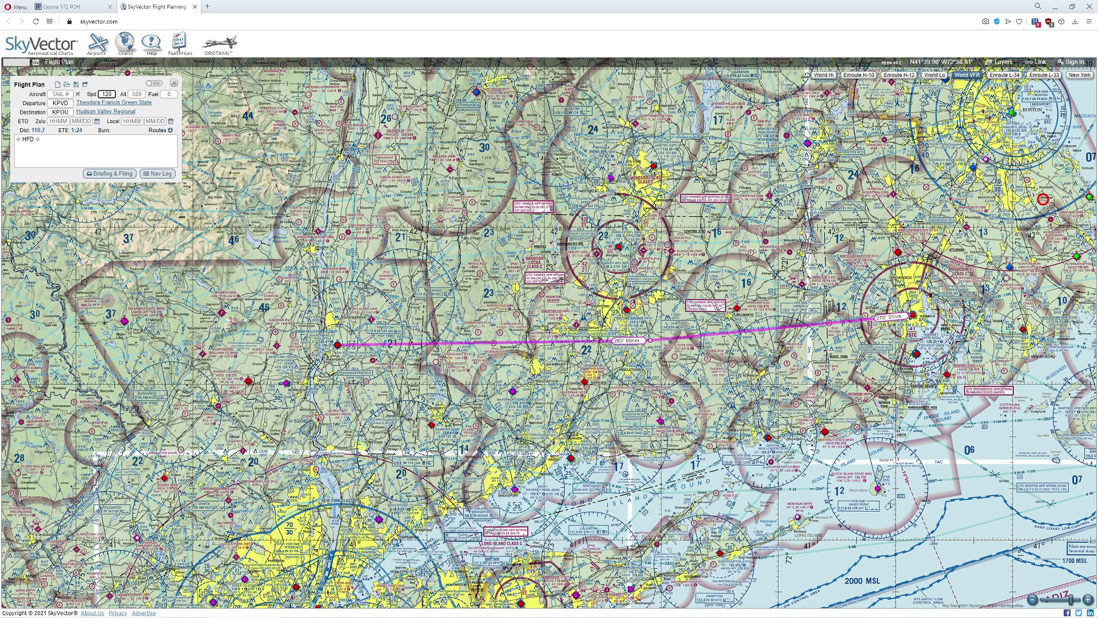
Step: Zoom in on the route, view KPOU's METAR and TAF, and open a new browser tab
click(106, 94)
drag(473, 297, 472, 304)
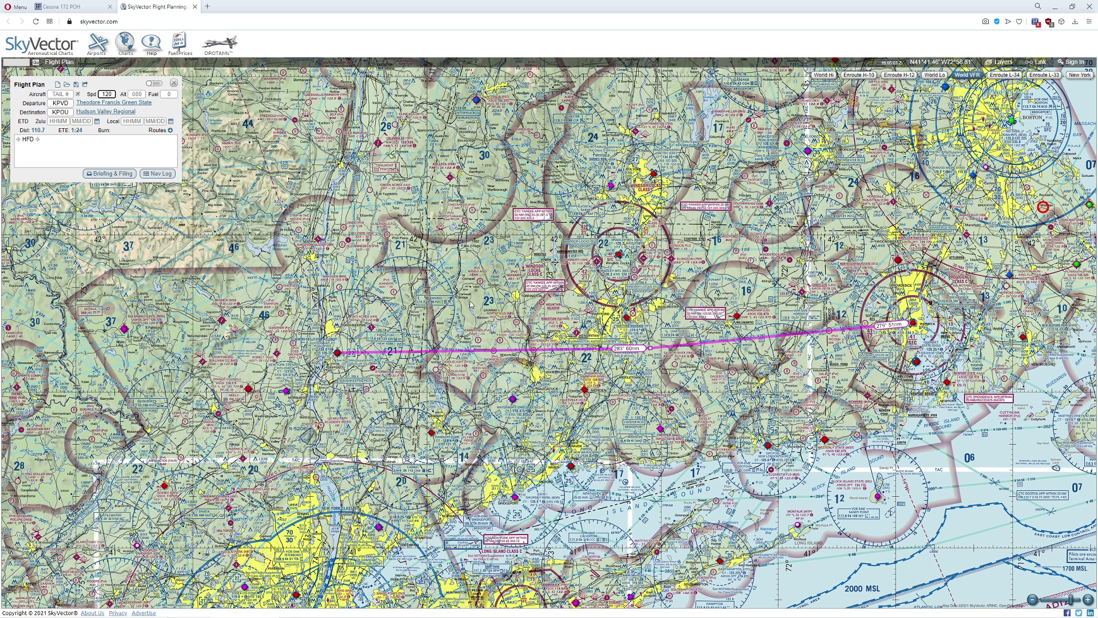
scroll(470, 306, up, 1)
scroll(511, 293, up, 1)
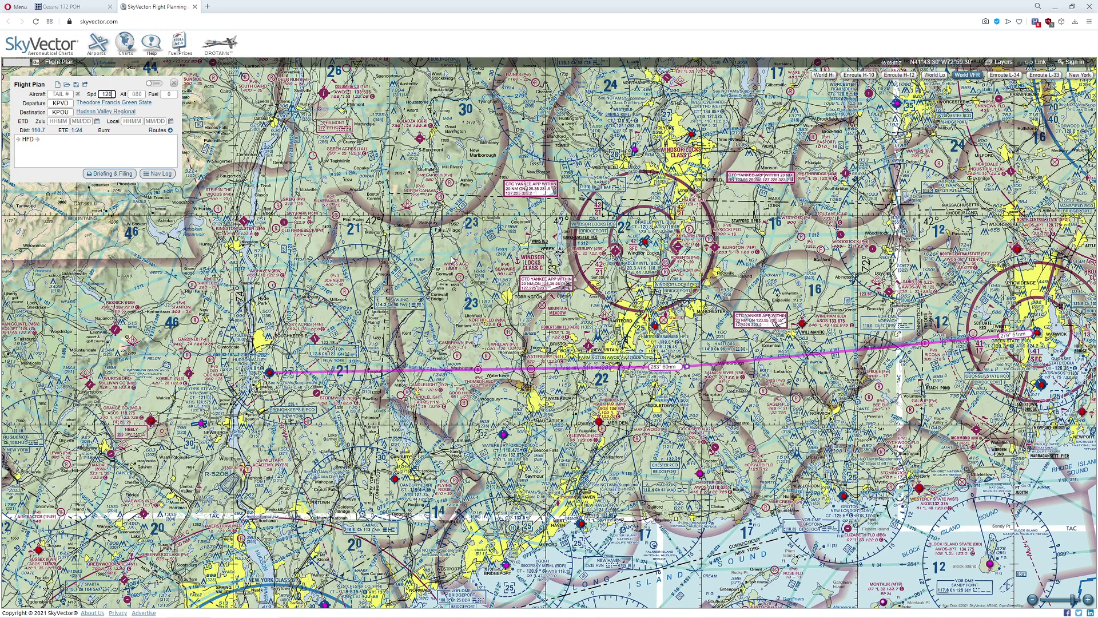
drag(452, 260, 419, 262)
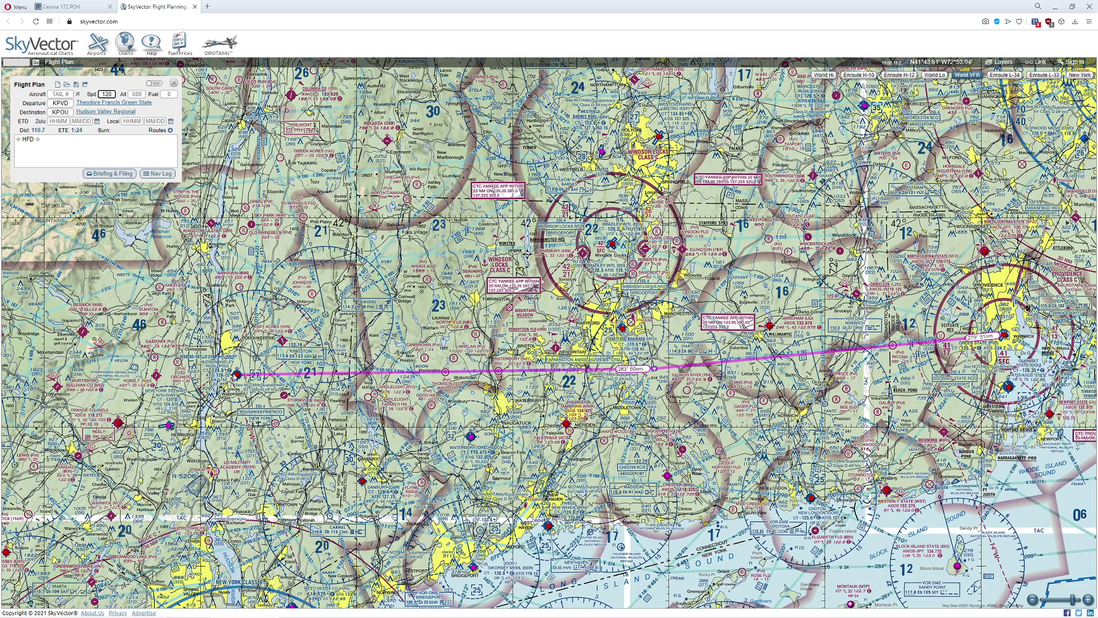
mouse_move(237, 378)
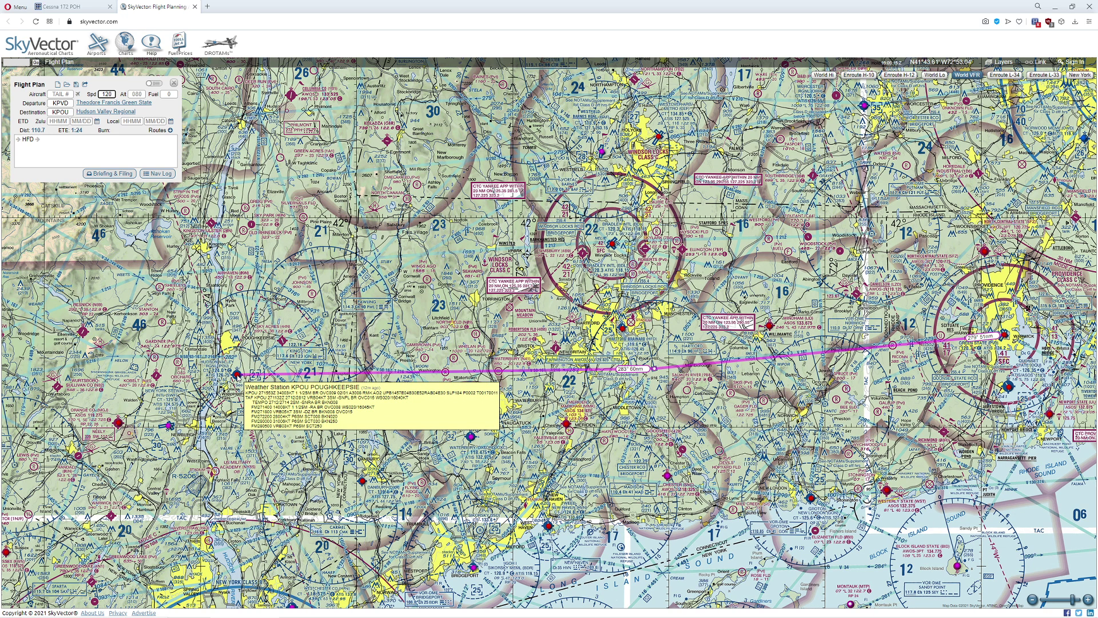
key(ctrl+t)
Step: Search 'awc weather' and open the Aviation Weather Center's Northeast text winds aloft data
text(awc weath)
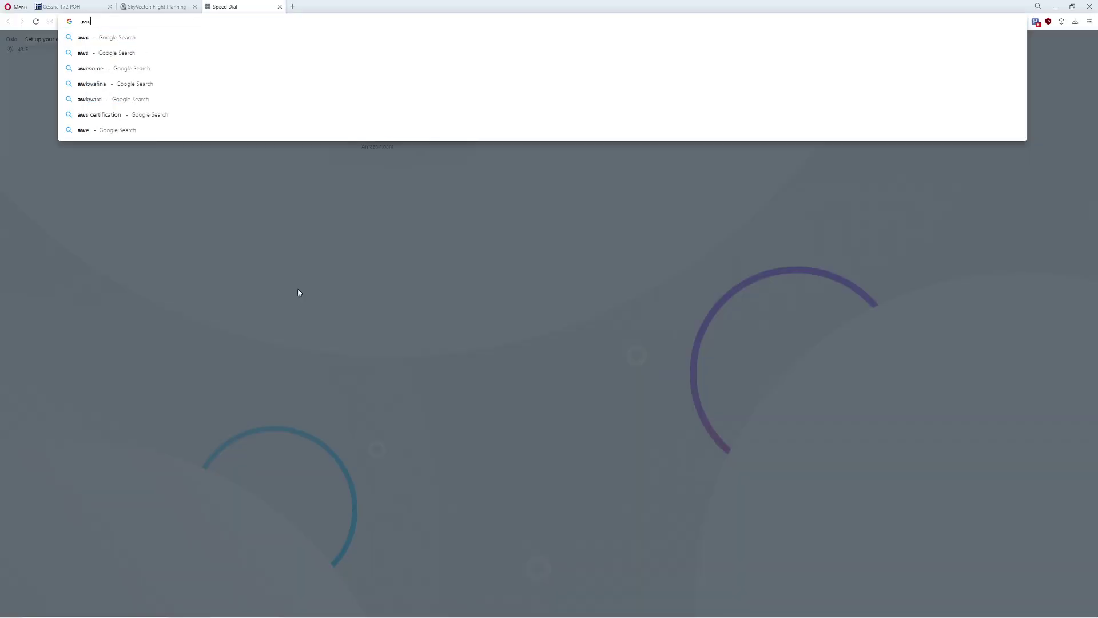
text(er)
key(Return)
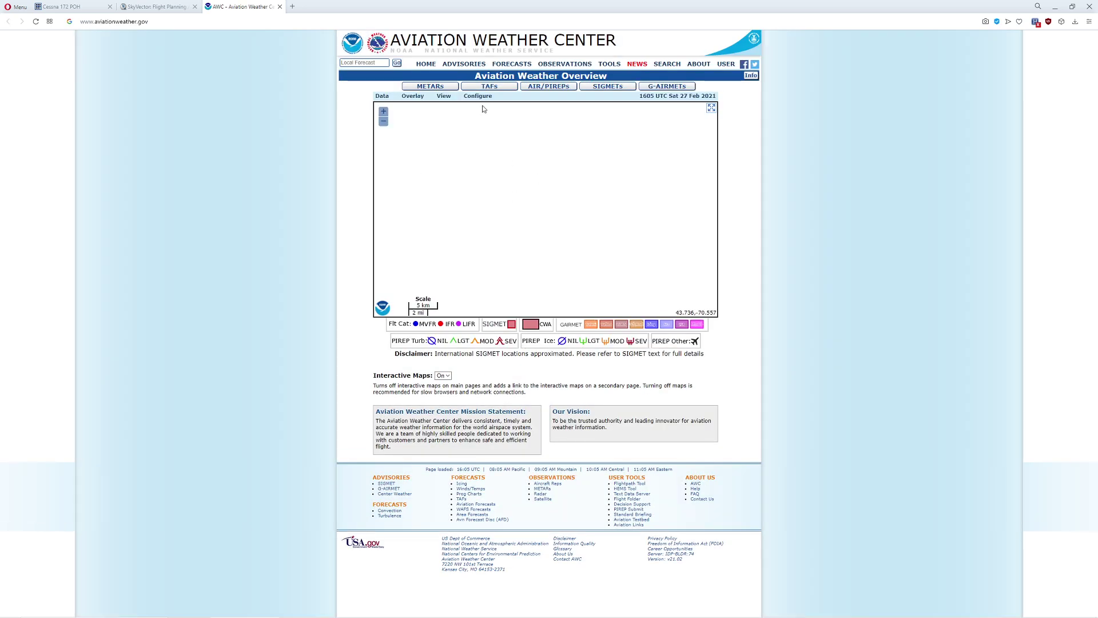
mouse_move(527, 71)
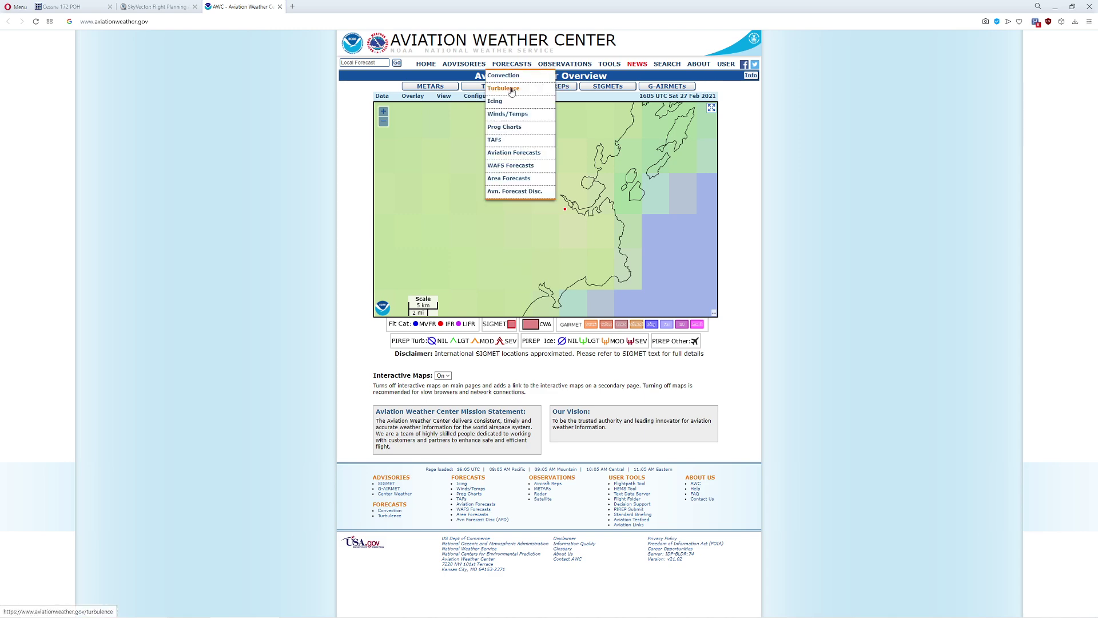
click(513, 116)
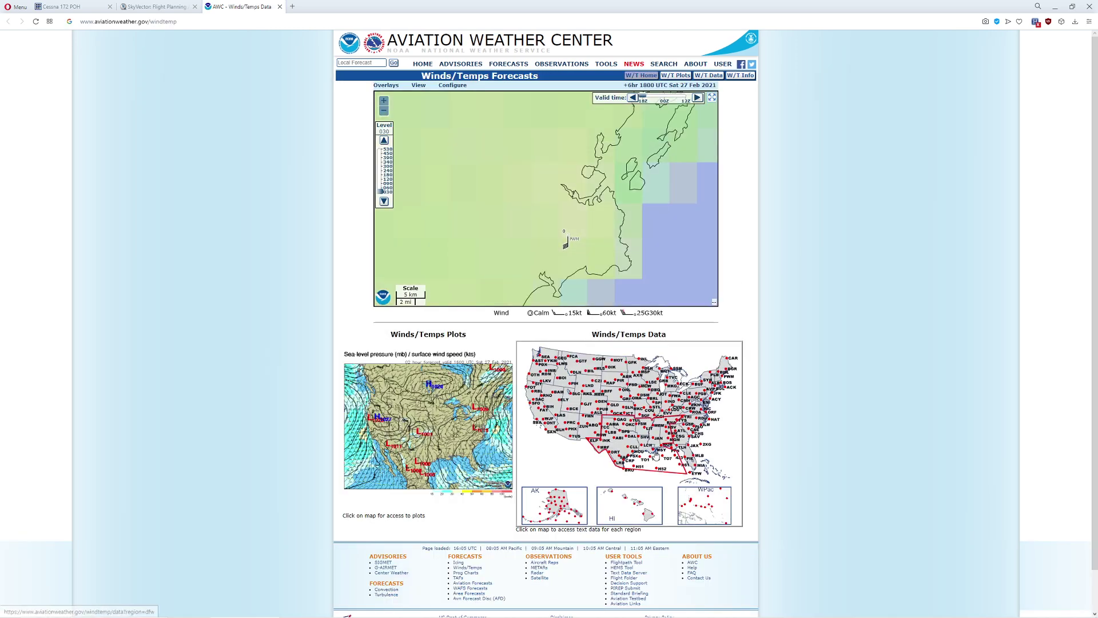
click(703, 408)
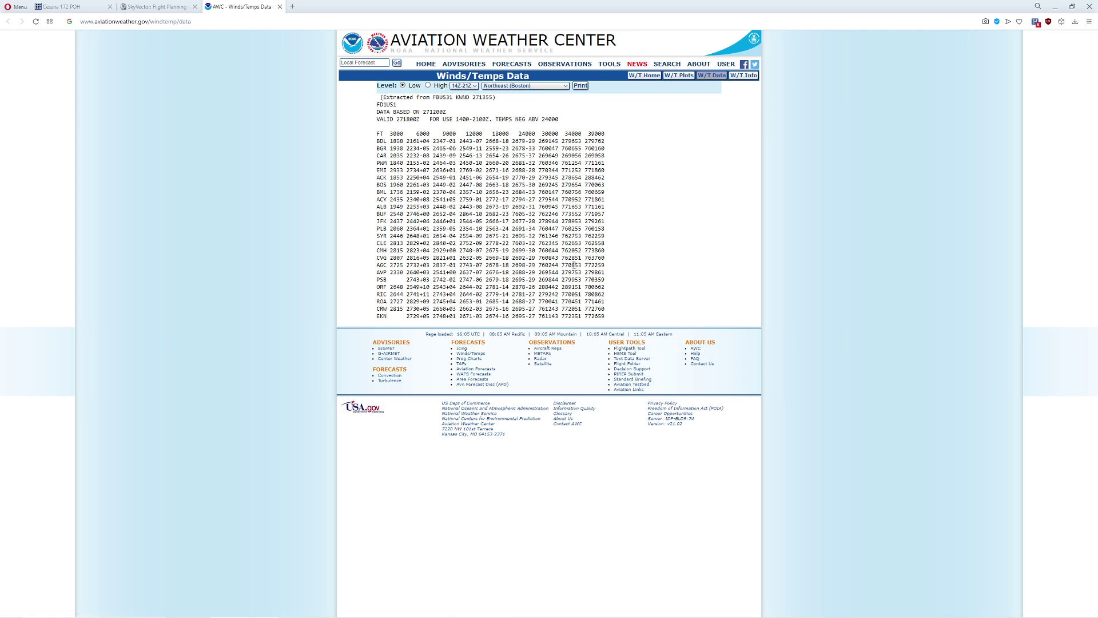
Step: Highlight BDL's 3000 ft (1858) and 6000 ft wind values in the table
drag(390, 140, 420, 141)
click(402, 140)
click(397, 143)
click(416, 143)
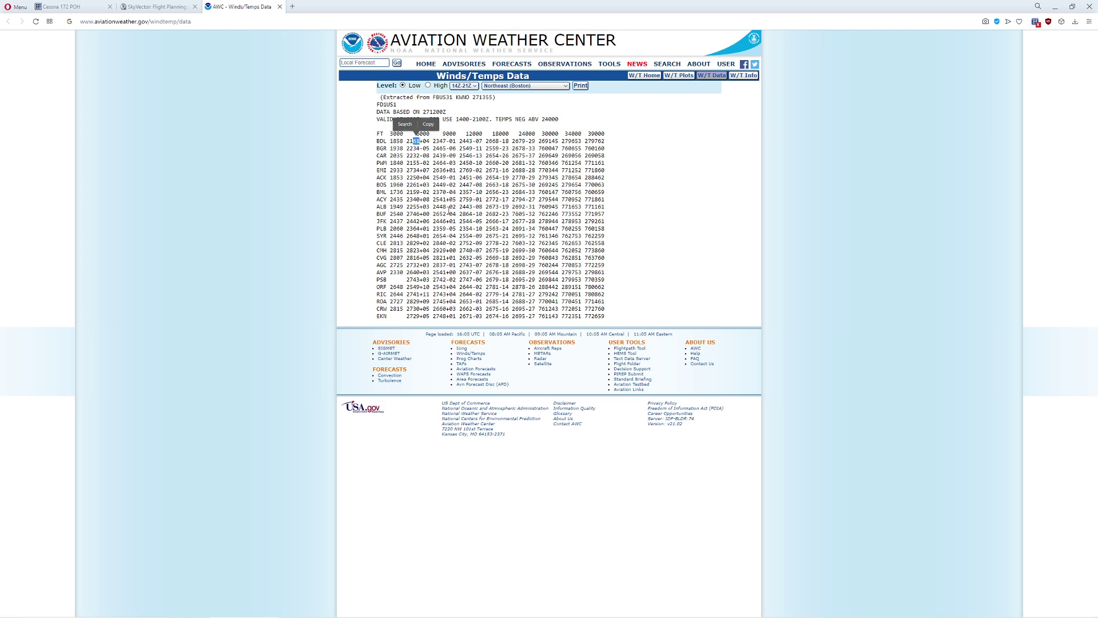
Step: Return to the SkyVector chart after briefly rechecking the winds aloft table
click(157, 7)
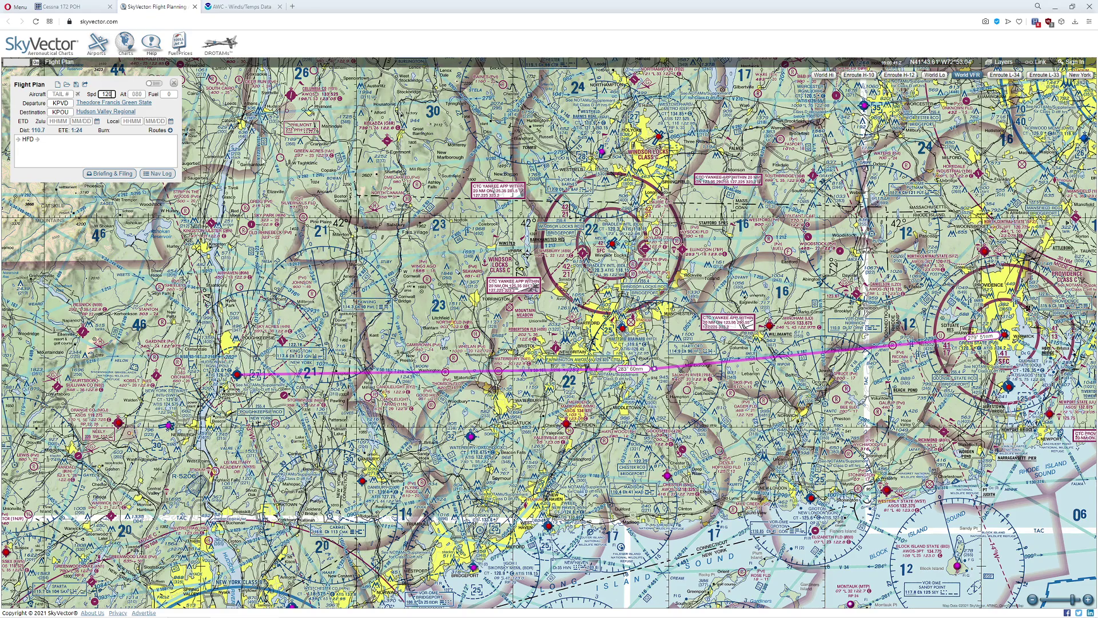
scroll(245, 471, down, 1)
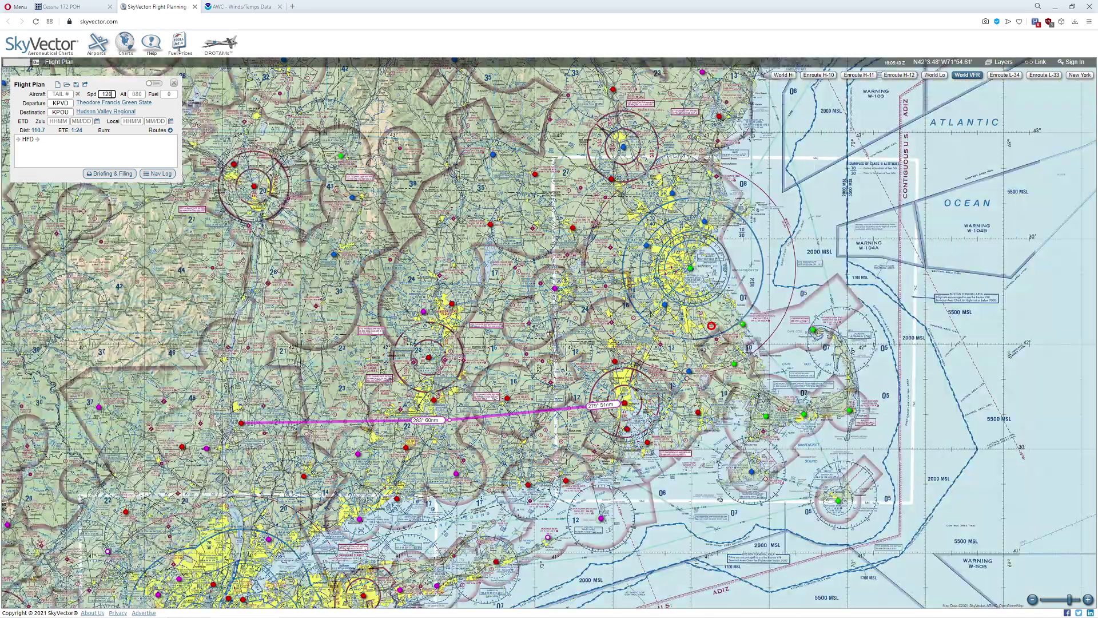
click(242, 6)
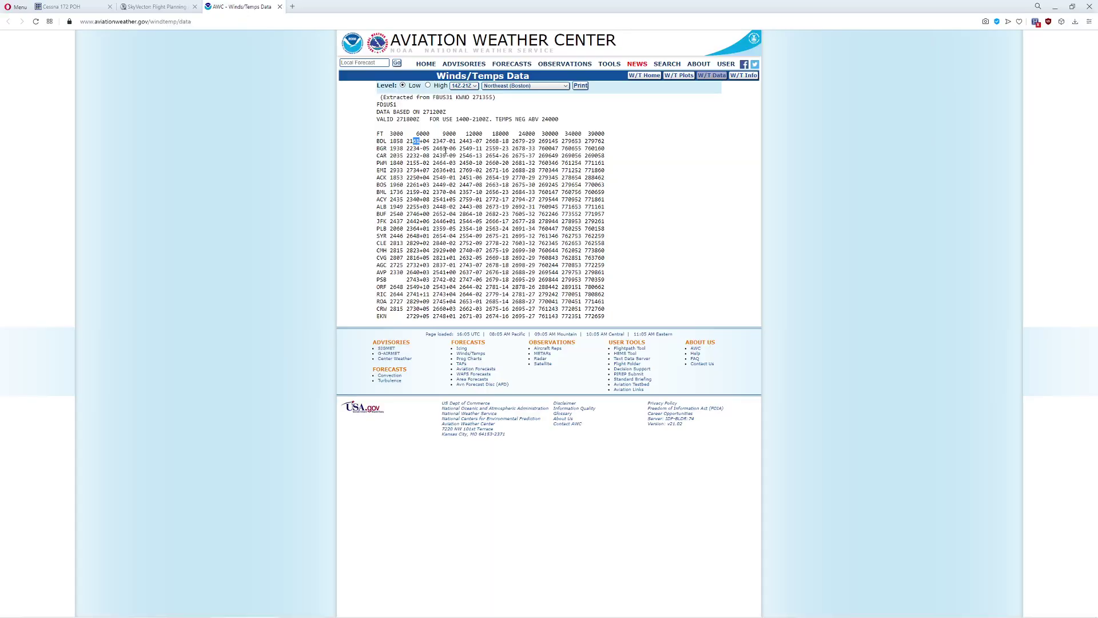
click(156, 6)
Step: Check location details near KBAF, then zoom and pan to centre the route
drag(429, 318, 516, 255)
right_click(516, 255)
click(591, 387)
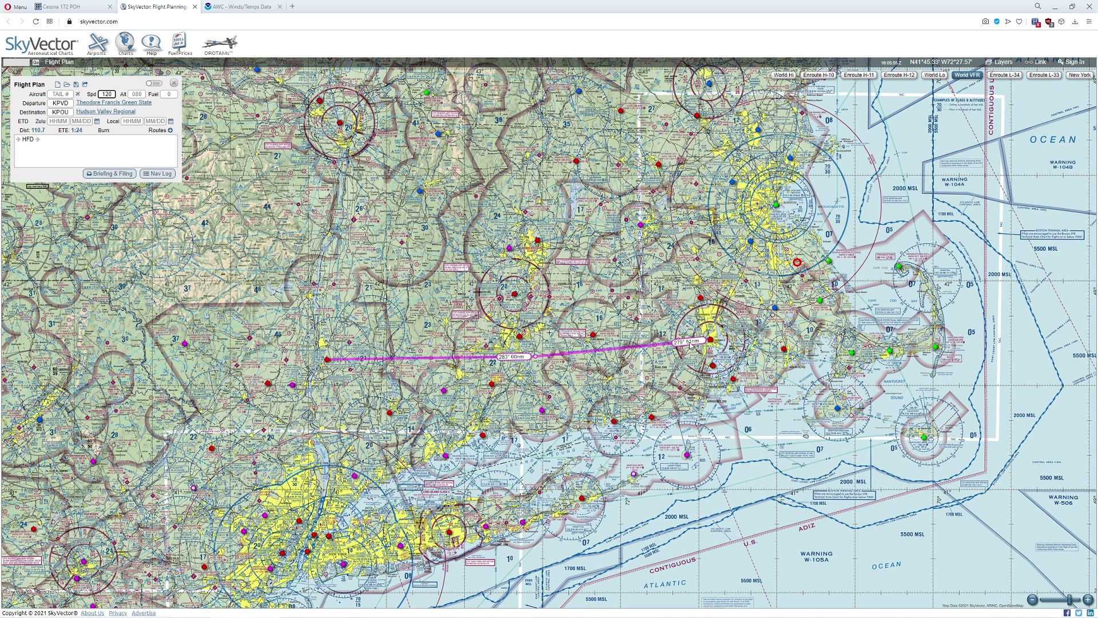
scroll(549, 332, up, 1)
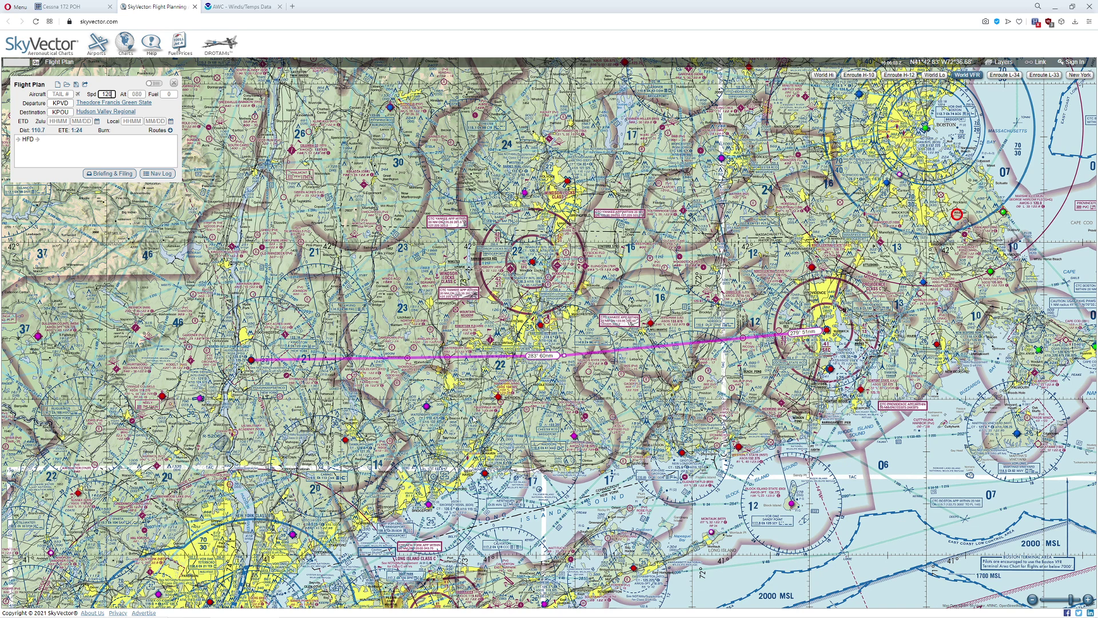
drag(473, 419, 531, 388)
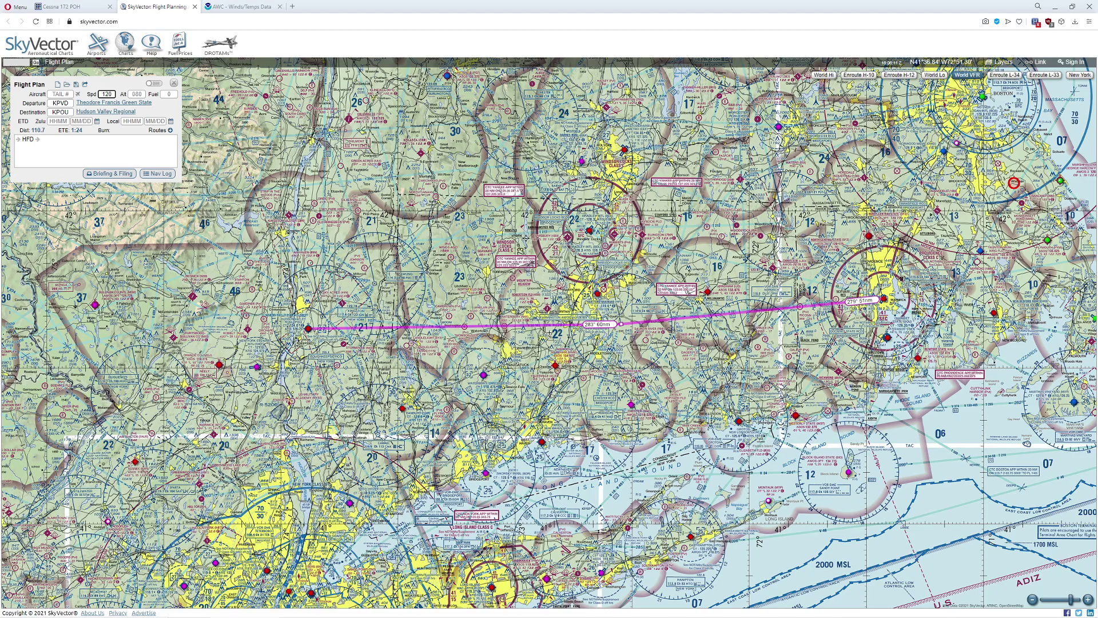
mouse_move(221, 45)
click(240, 7)
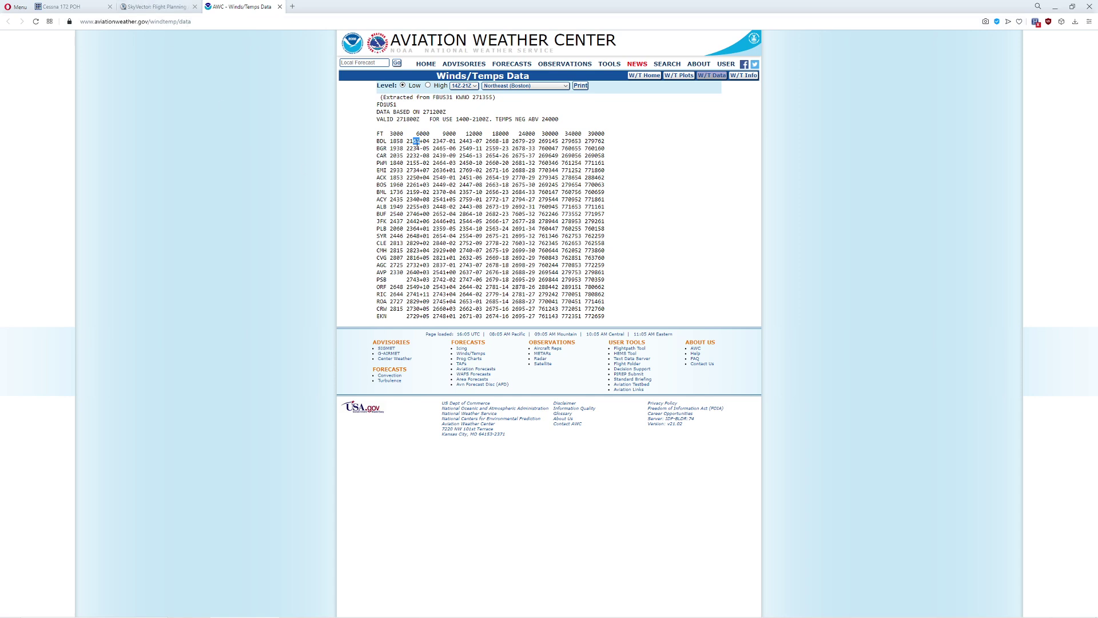
click(162, 12)
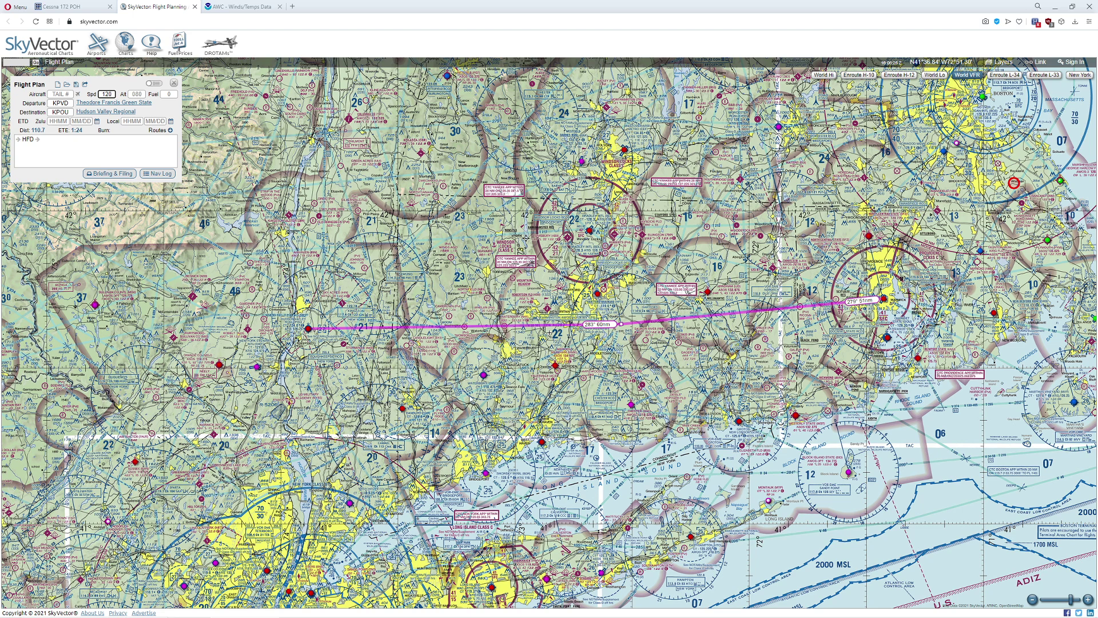
Step: Zoom and pan the sectional until the whole KPVD–HFD–KPOU route is centred
drag(471, 392, 469, 416)
scroll(518, 408, up, 1)
drag(599, 397, 550, 411)
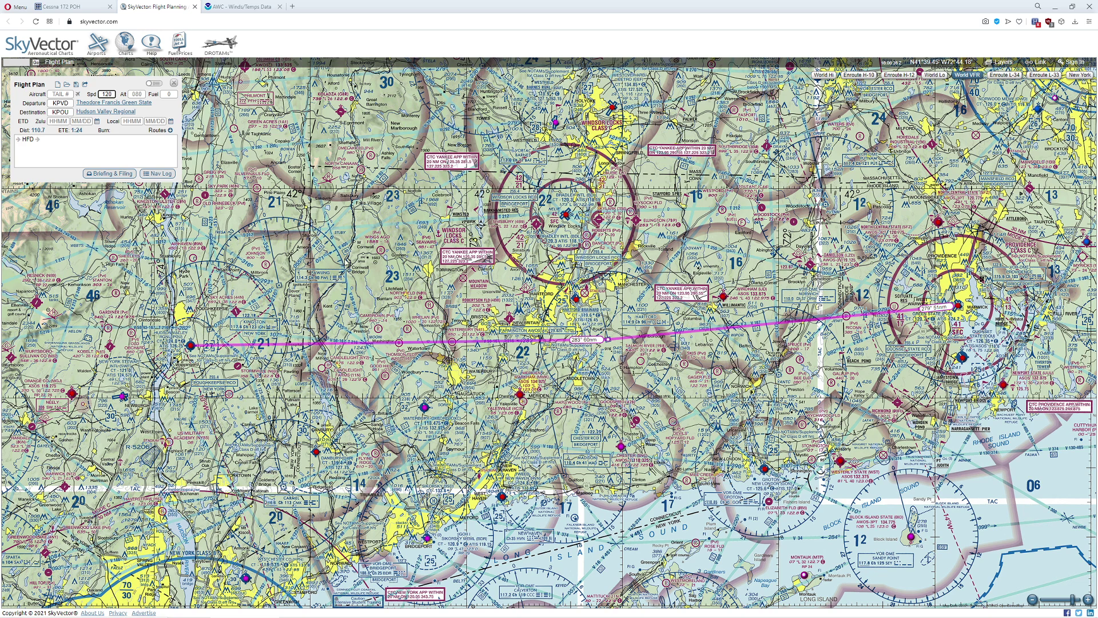
drag(345, 250, 373, 258)
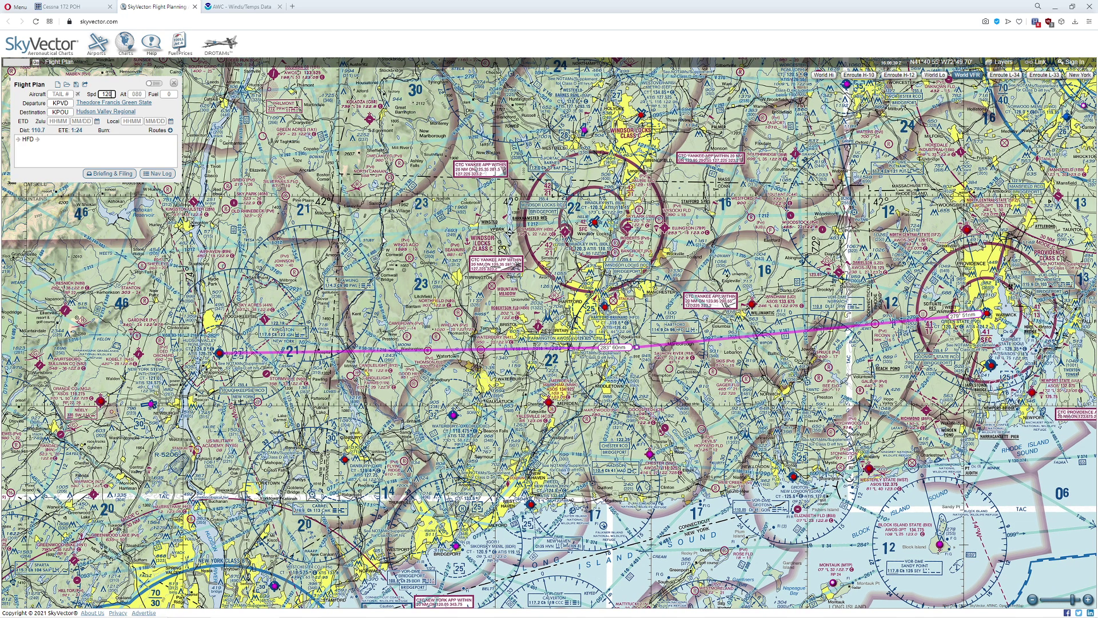
scroll(358, 216, down, 1)
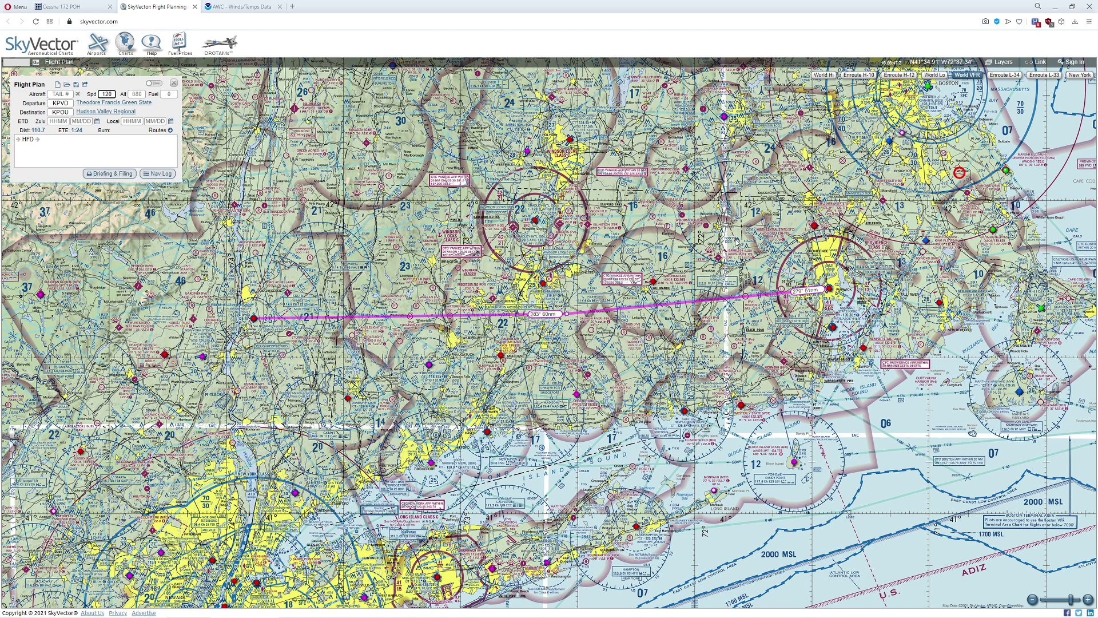
scroll(367, 240, down, 2)
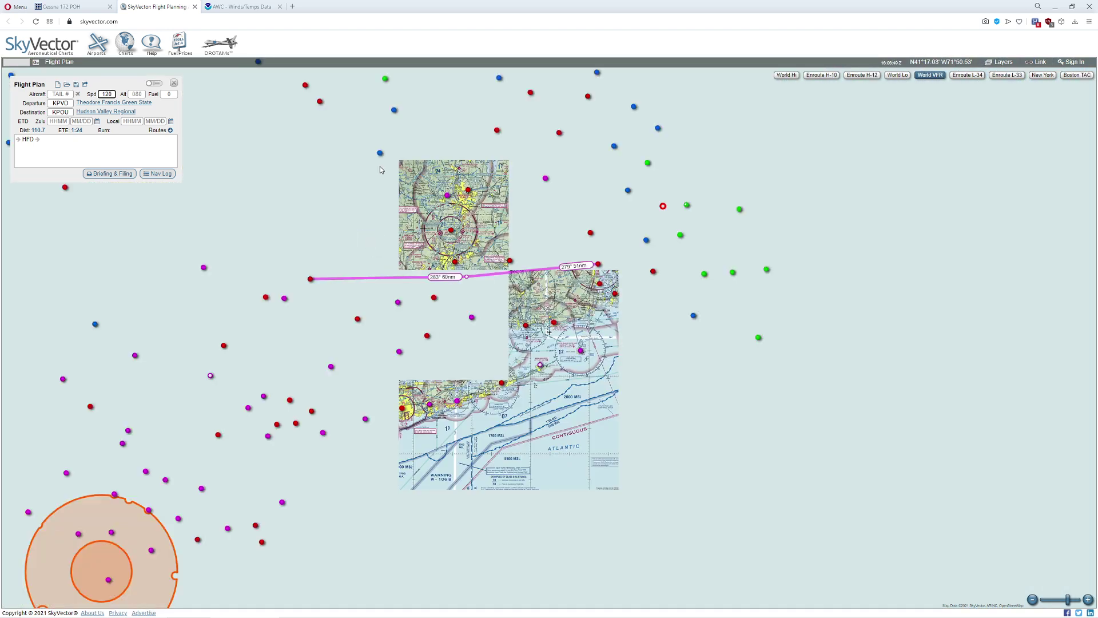
drag(390, 335, 518, 366)
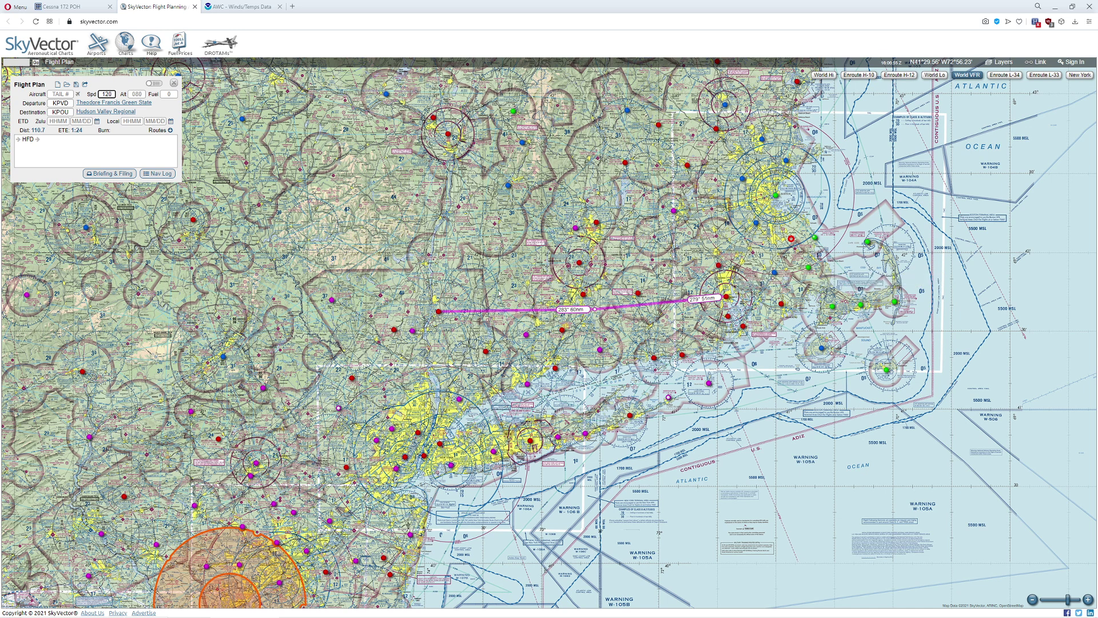
scroll(442, 287, up, 1)
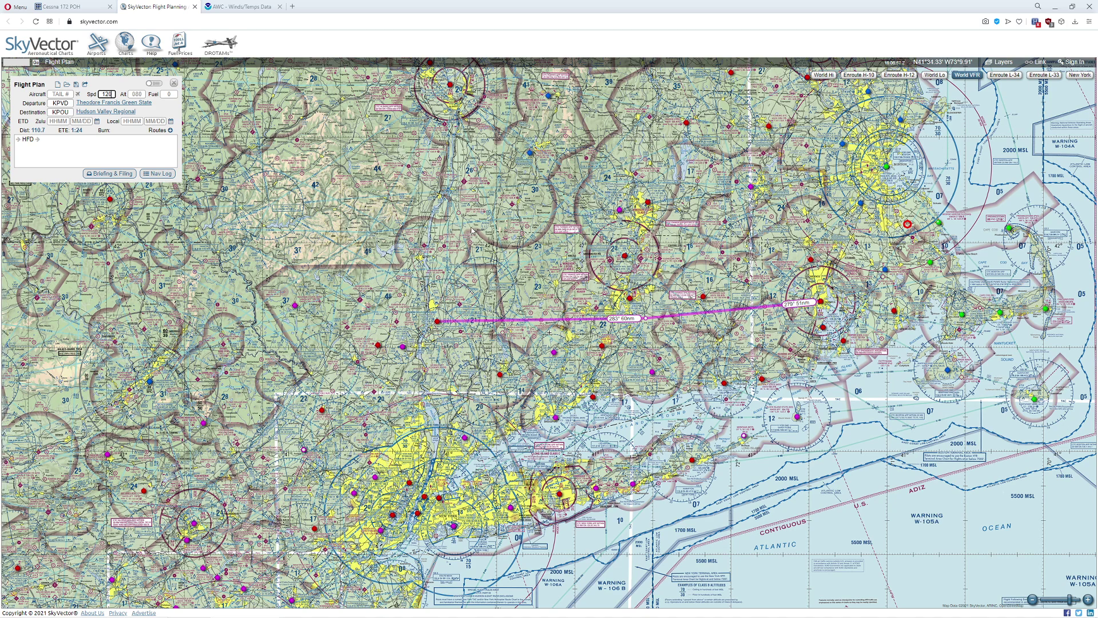
drag(491, 188, 486, 206)
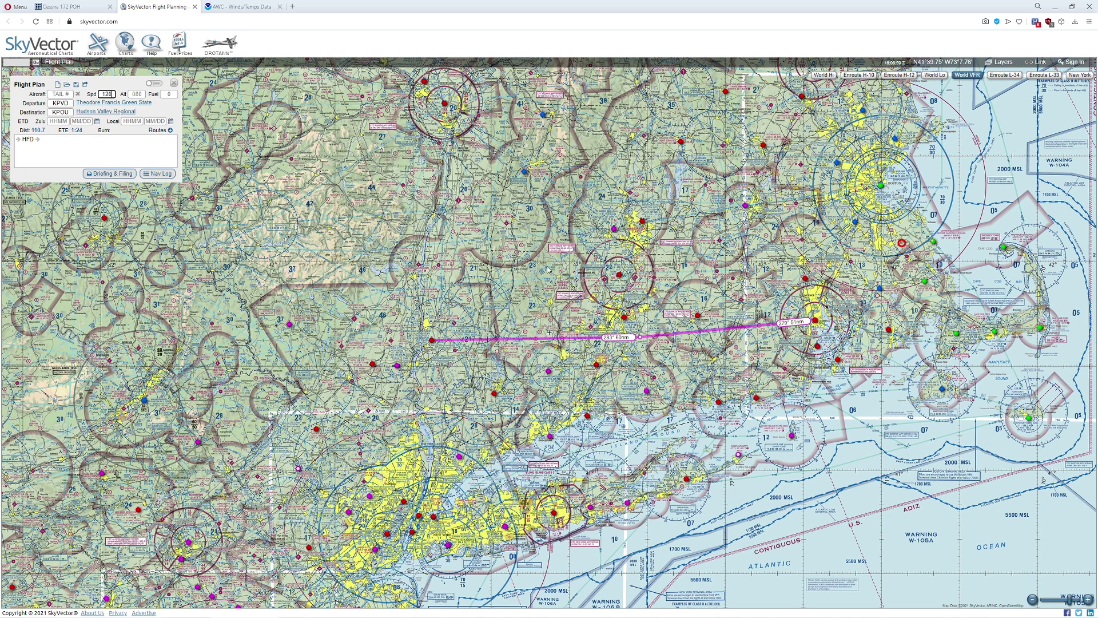
scroll(432, 205, up, 1)
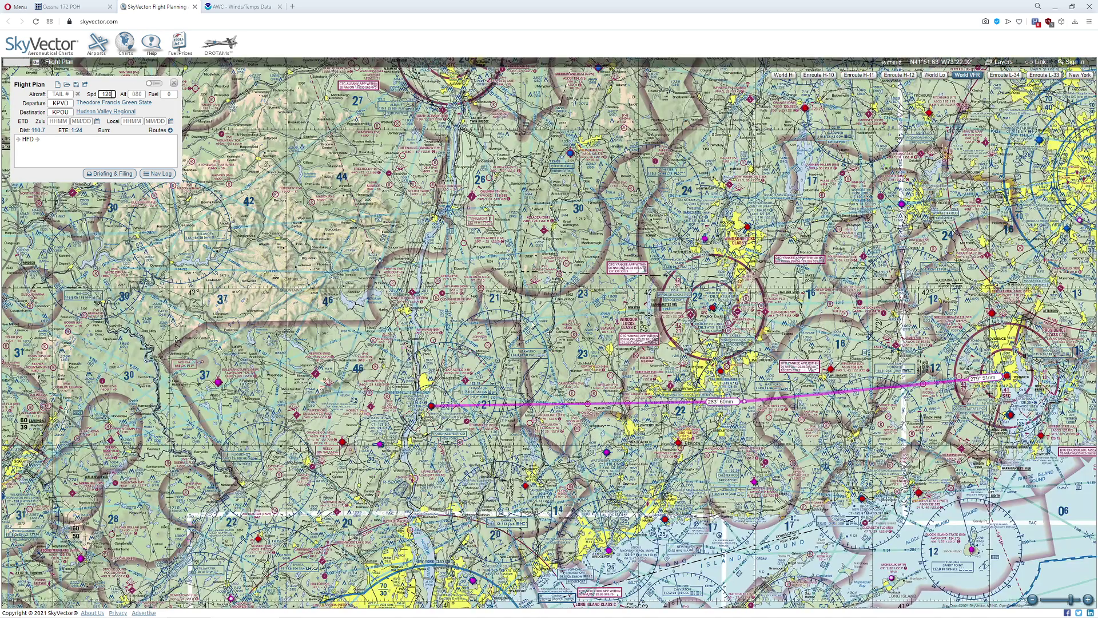
drag(588, 376, 501, 361)
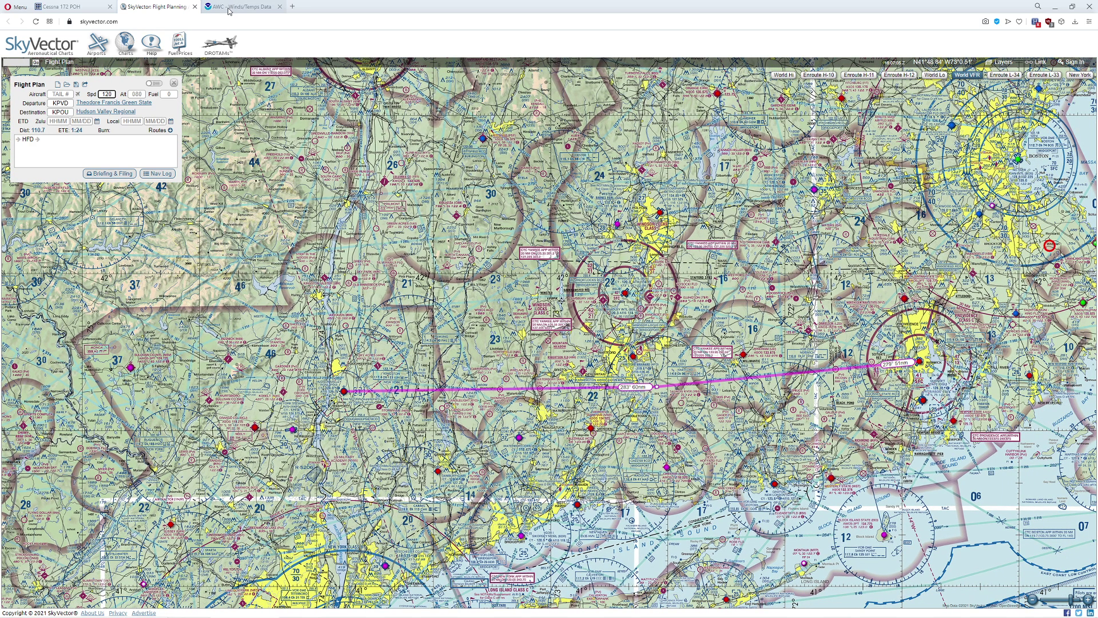
Step: Glance at the Cessna 172 cruise performance table, then re-frame the route on the chart
click(63, 6)
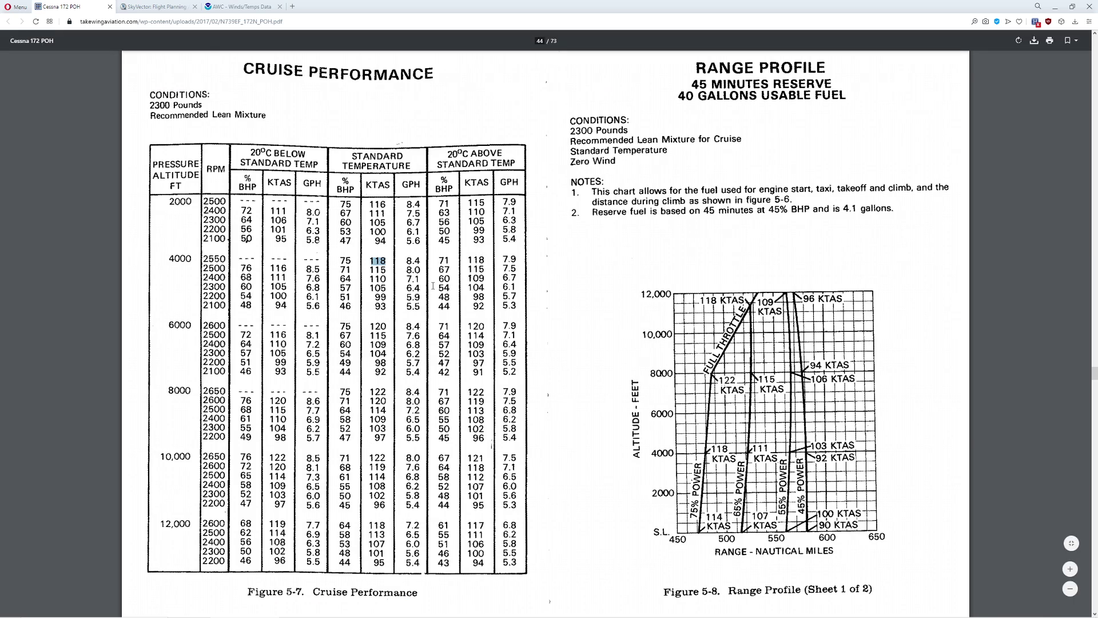
click(153, 6)
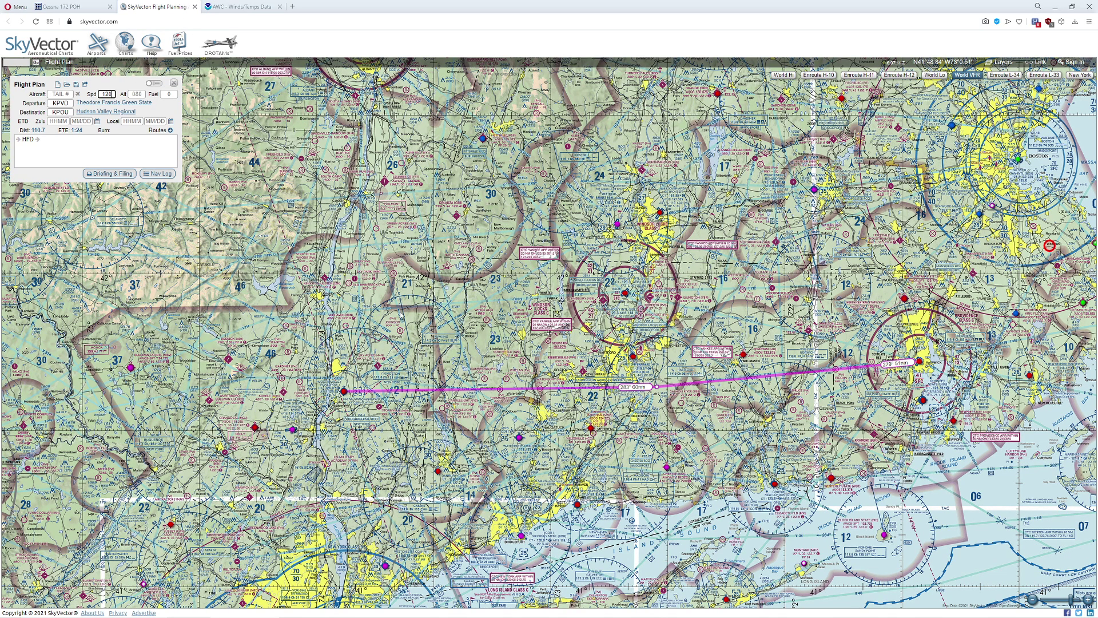
drag(561, 299, 547, 309)
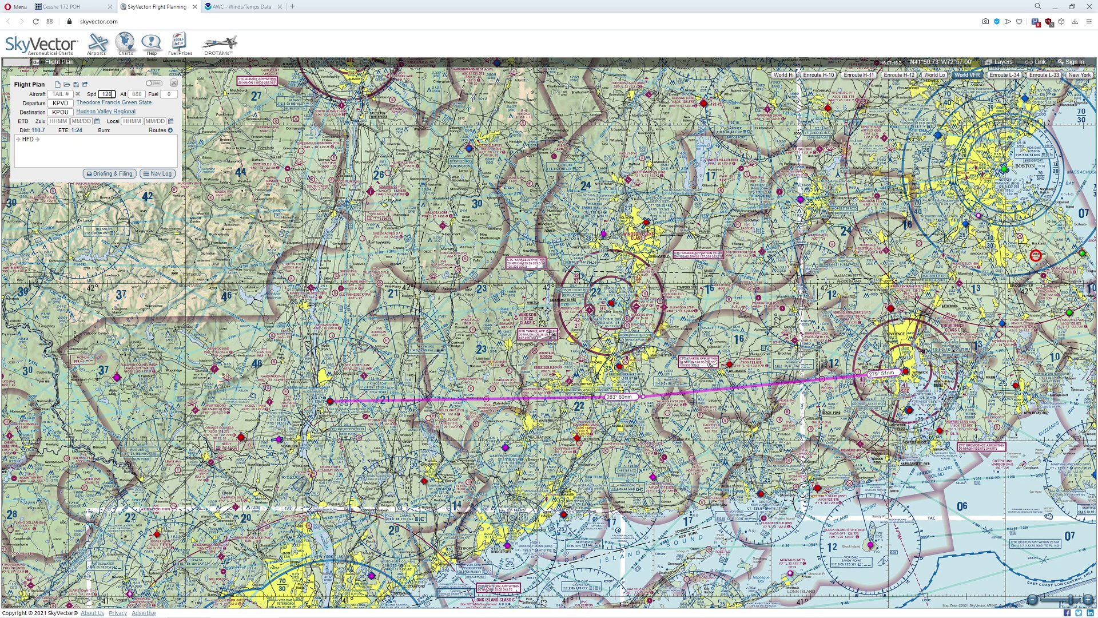
drag(327, 221, 342, 214)
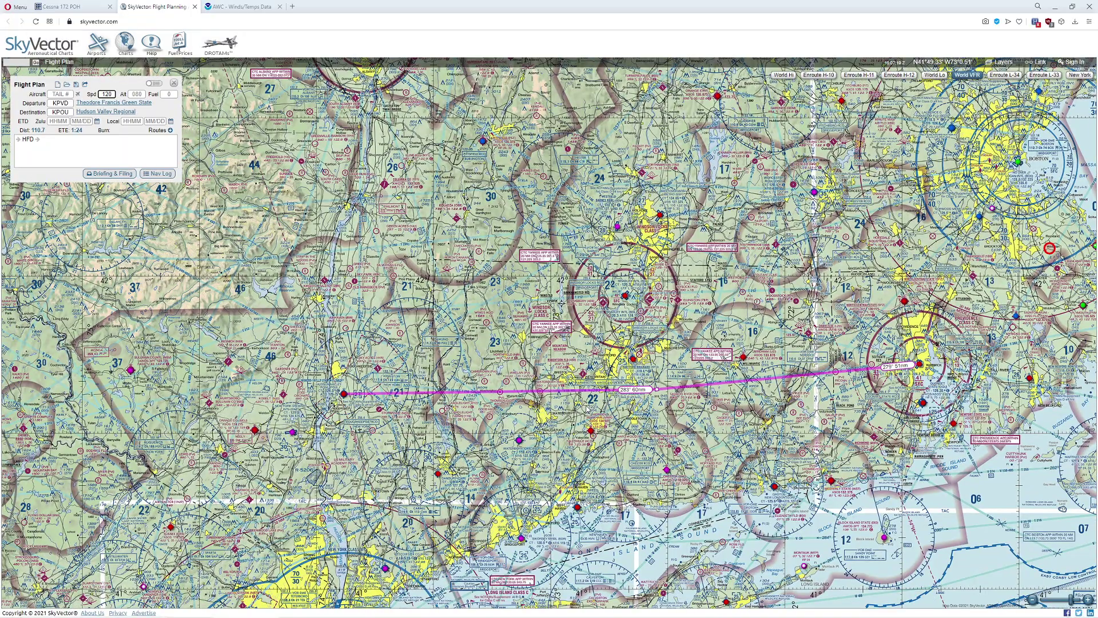
drag(549, 349, 587, 282)
mouse_move(382, 327)
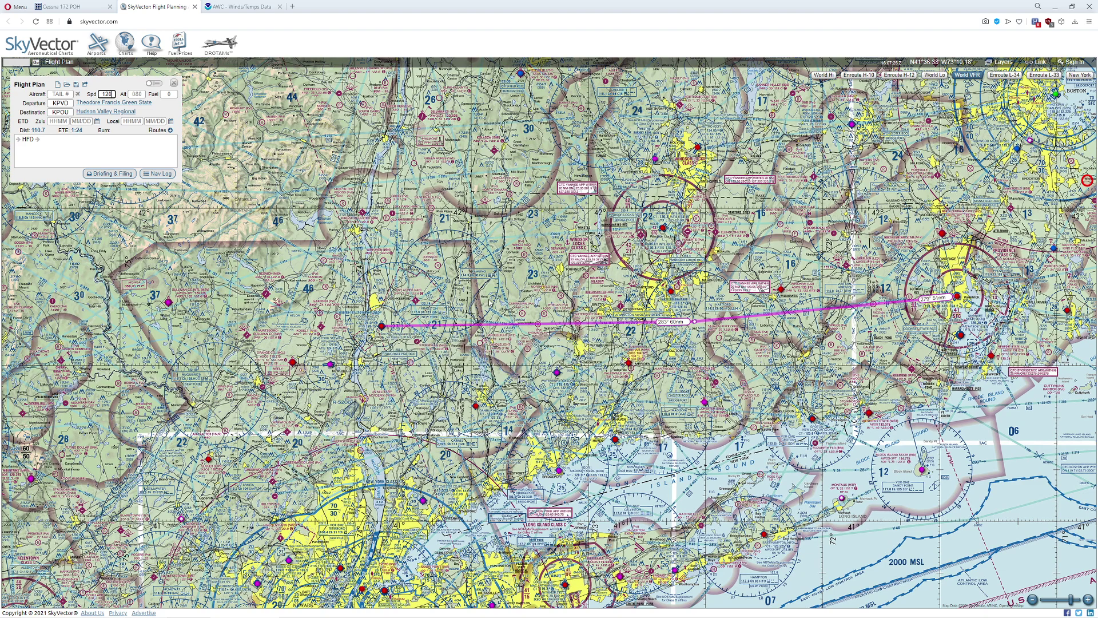
Step: Recheck BDL's 6000 ft wind, view location info near Danbury, and recentre the route
click(239, 8)
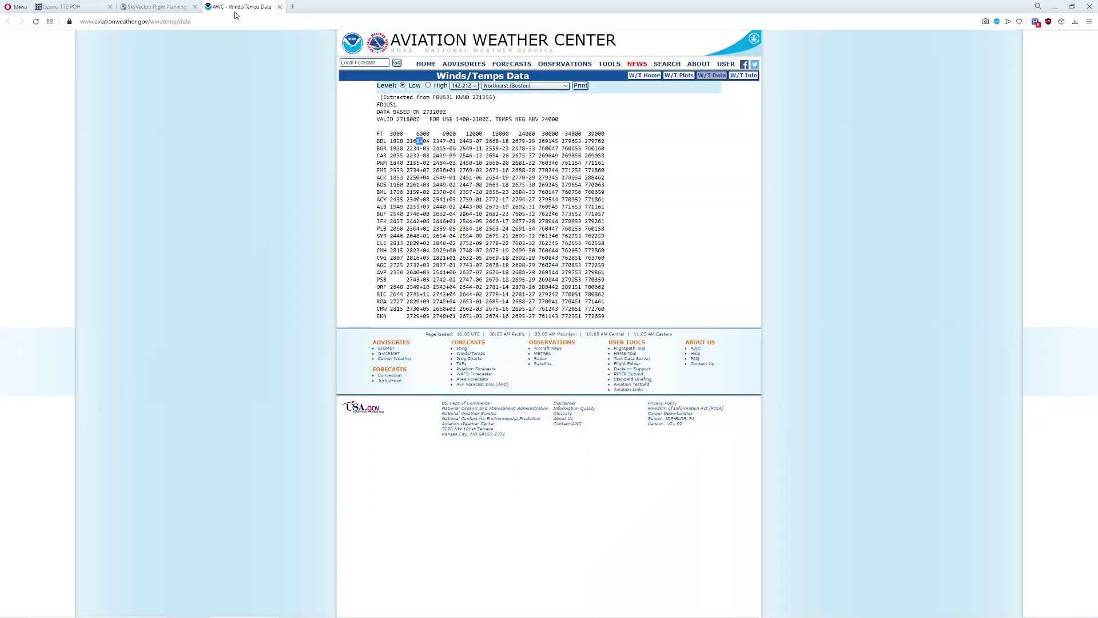
drag(414, 143, 406, 142)
click(132, 8)
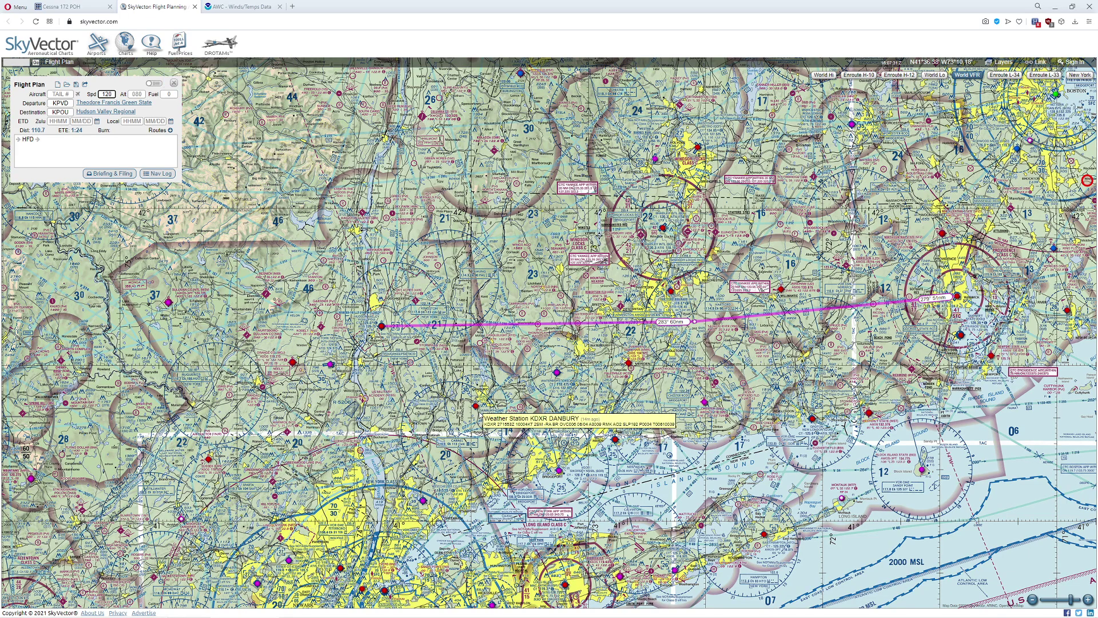
drag(477, 409, 494, 363)
right_click(494, 363)
click(548, 331)
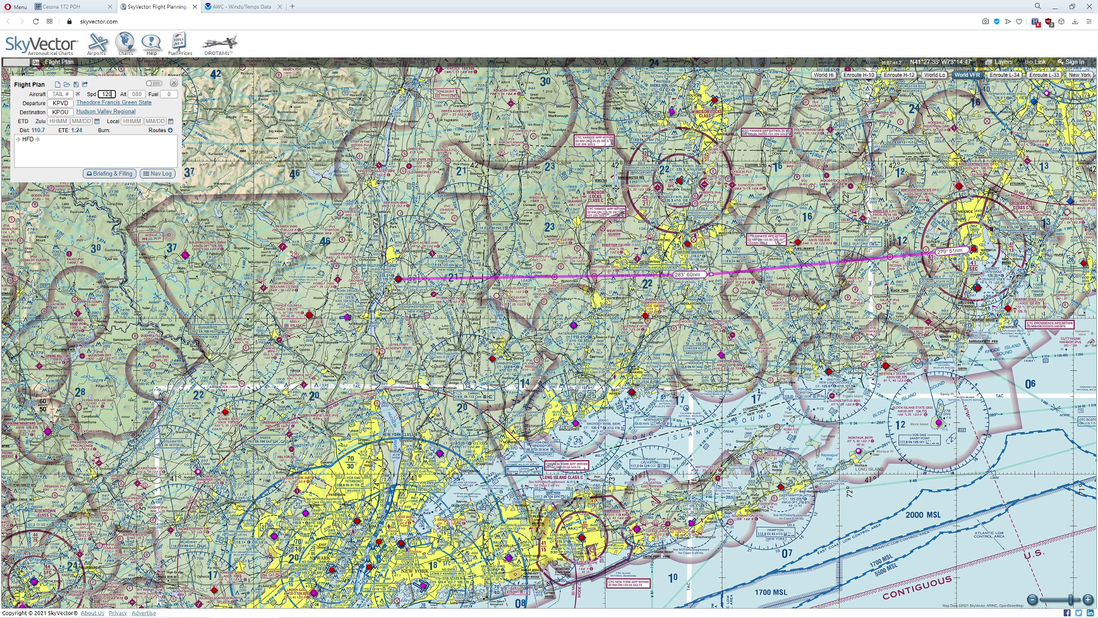
drag(595, 218, 510, 266)
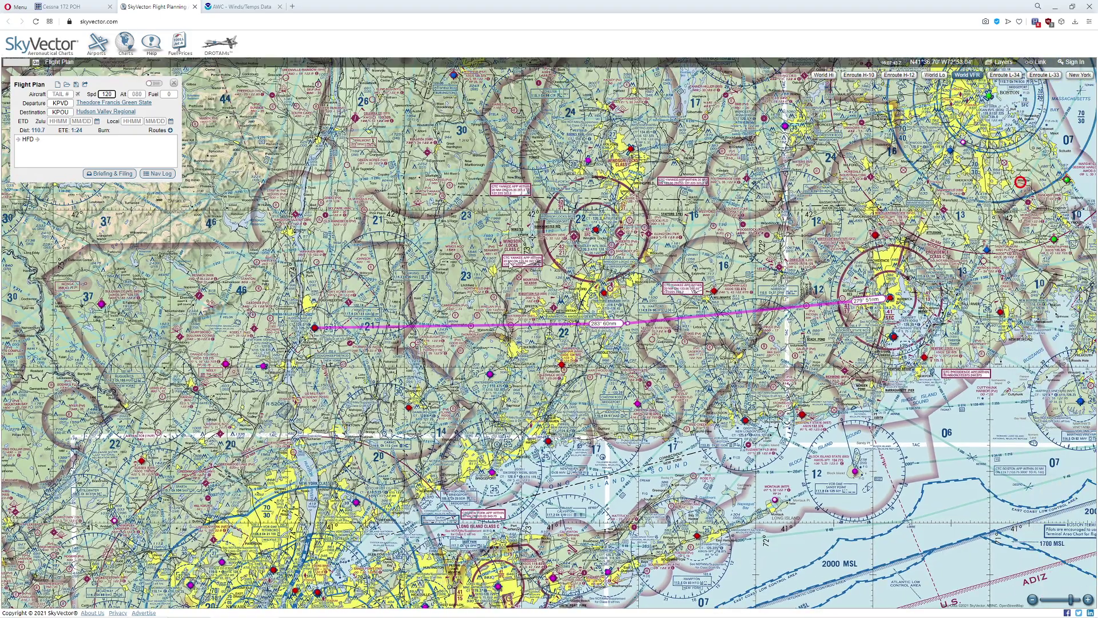